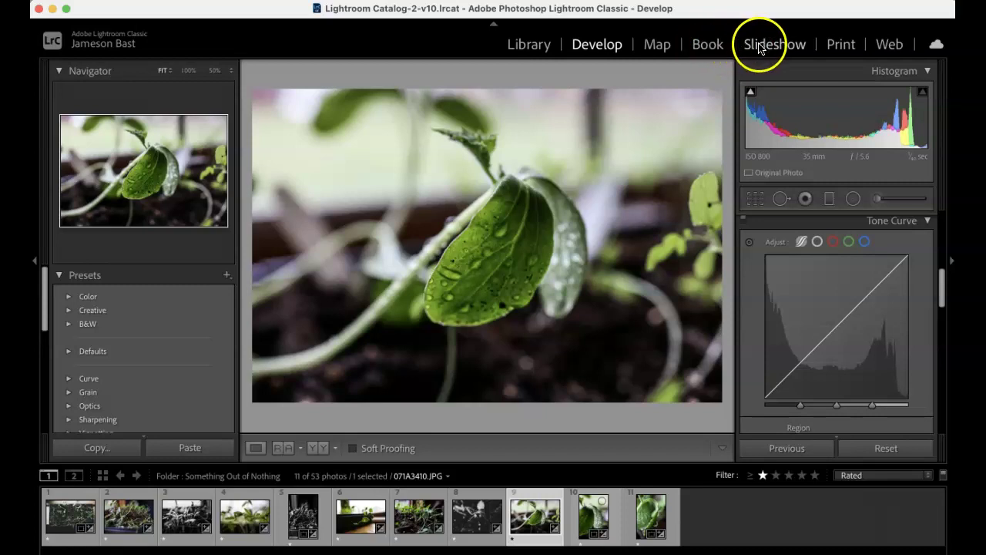
- In the Print module, apply the Custom Overlap x 3 template and delete its three image cells
left_click(838, 45)
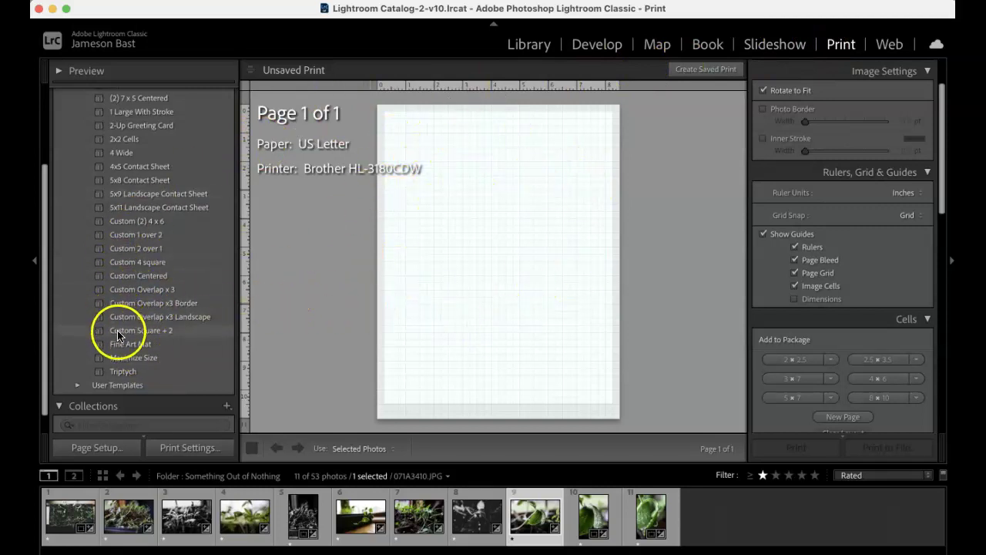
left_click(131, 290)
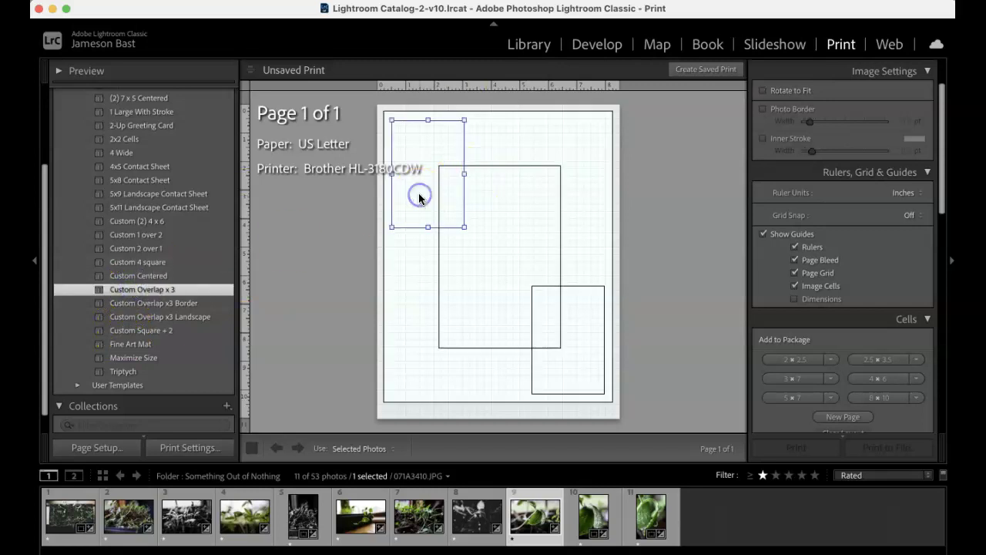
key("Delete")
left_click(491, 256)
key("Delete")
left_click(561, 337)
key("Delete")
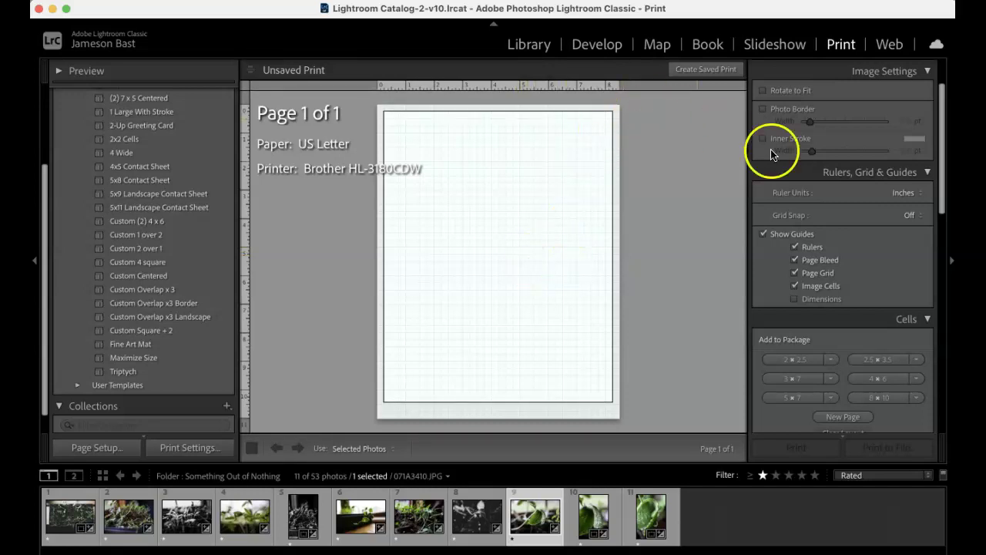
- Add 2 × 2.5 cells to the custom package and arrange two of them side by side at the first page's top
scroll(868, 282, "up", 3)
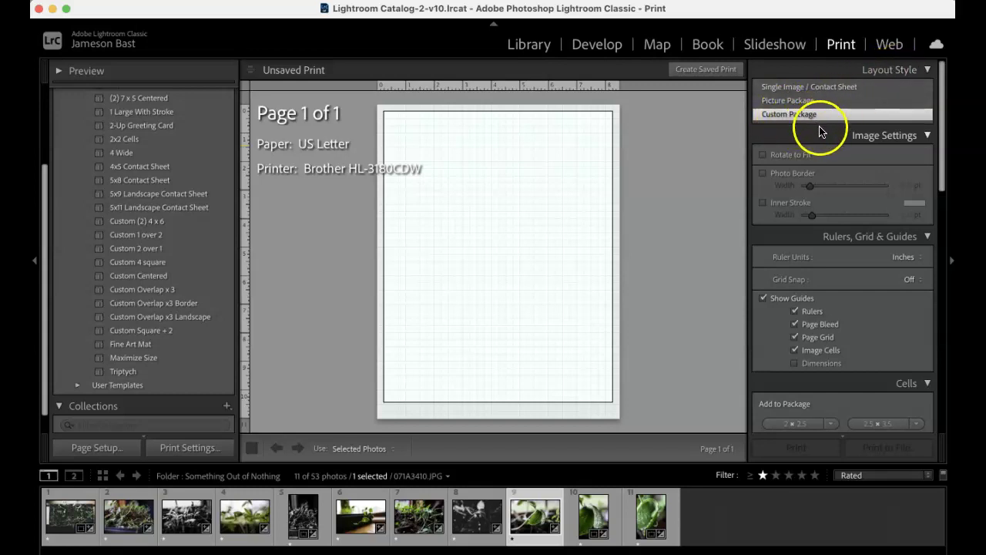
scroll(819, 179, "down", 4)
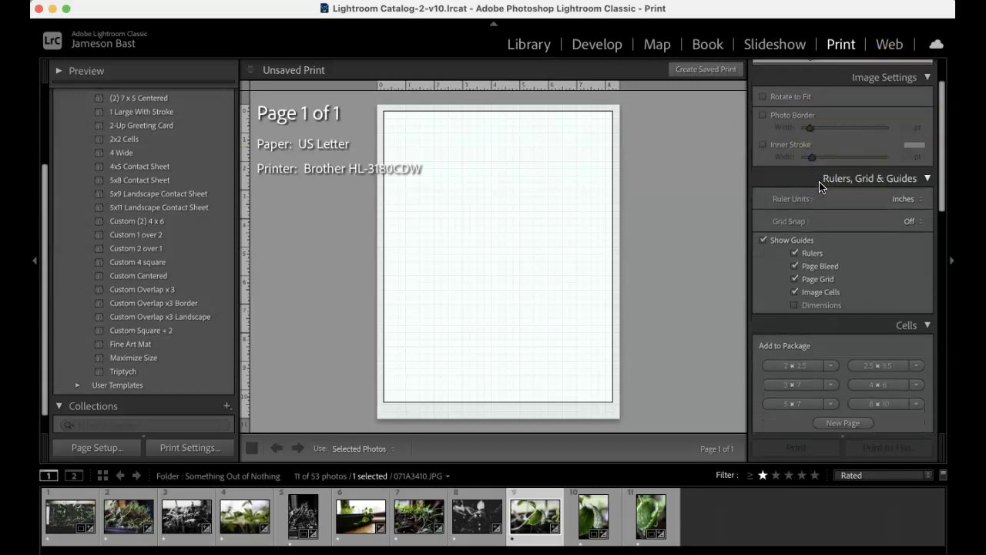
scroll(814, 352, "down", 2)
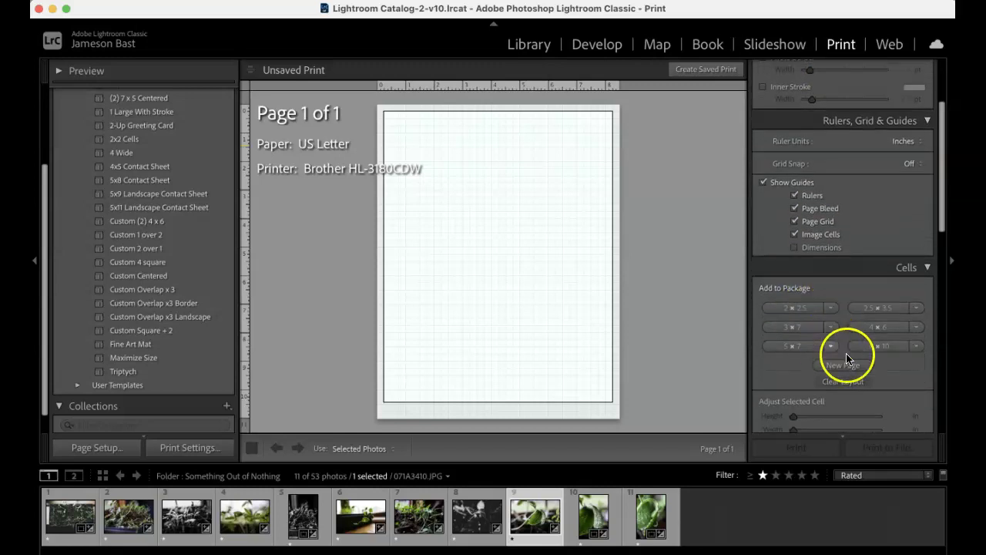
left_click(792, 309)
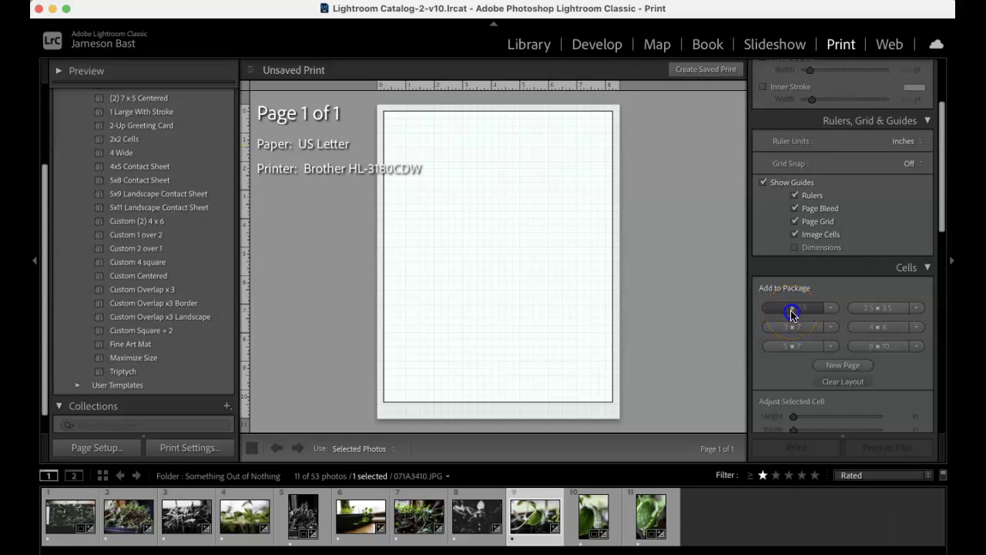
left_click(794, 310)
left_click_drag(538, 176, 306, 177)
left_click_drag(617, 154, 401, 163)
left_click(511, 119)
left_click_drag(505, 154, 498, 146)
- Add five more 2 × 2.5 cells to the package
left_click(788, 309)
left_click(790, 309)
left_click(790, 309)
left_click(790, 308)
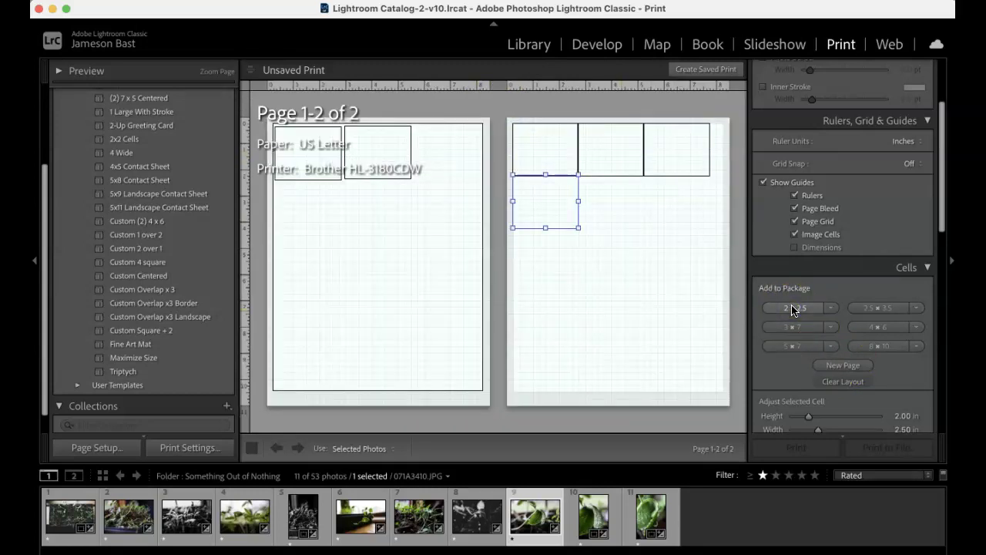
left_click(794, 309)
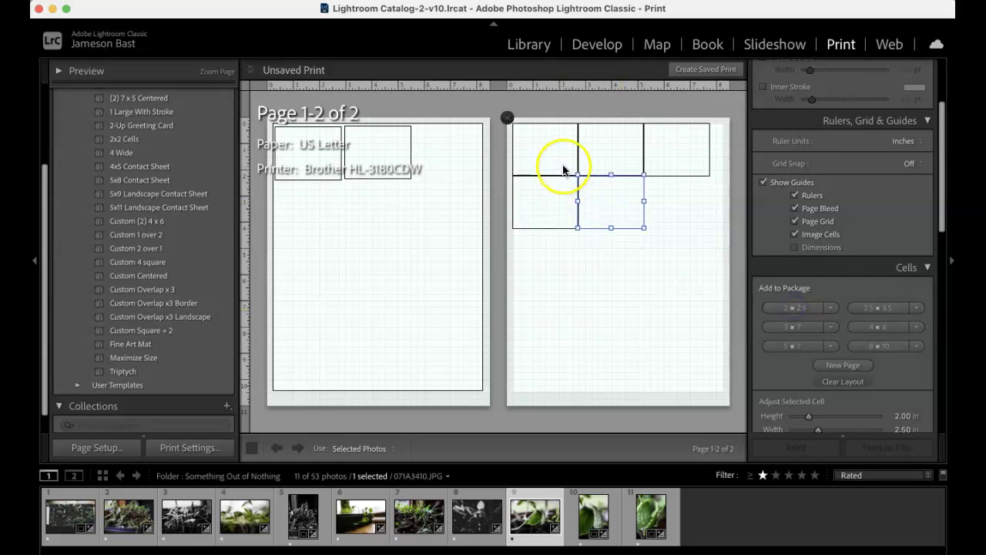
- Move the first page's two cells onto the second page and delete the emptied first page
left_click_drag(399, 154, 699, 205)
left_click_drag(311, 137, 646, 265)
left_click(264, 118)
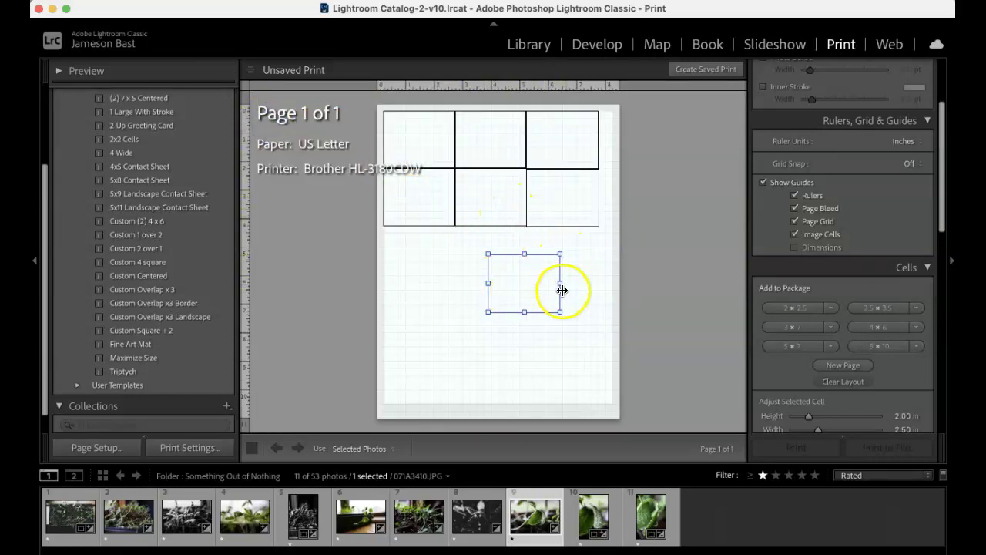
- Set the page orientation to Landscape in the page setup
left_click(80, 448)
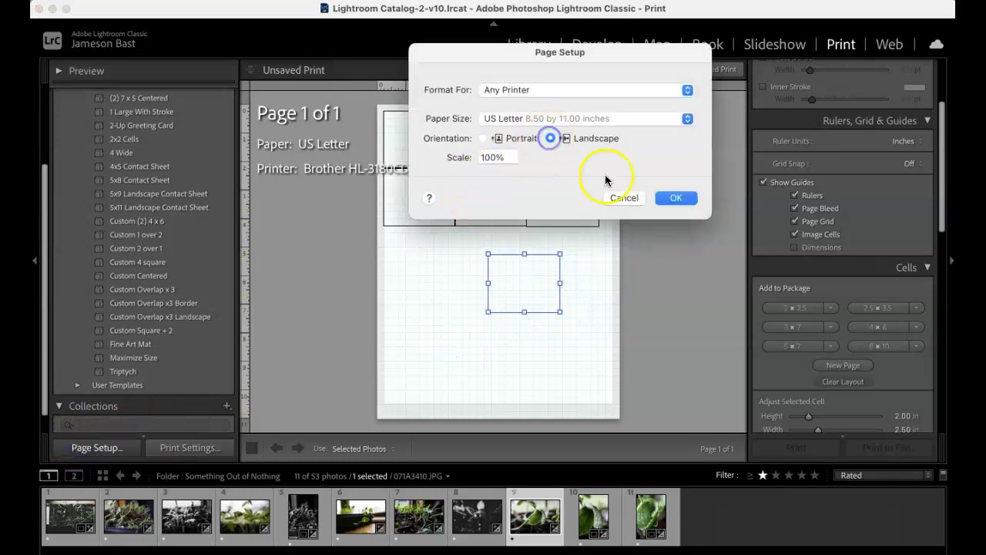
left_click(671, 199)
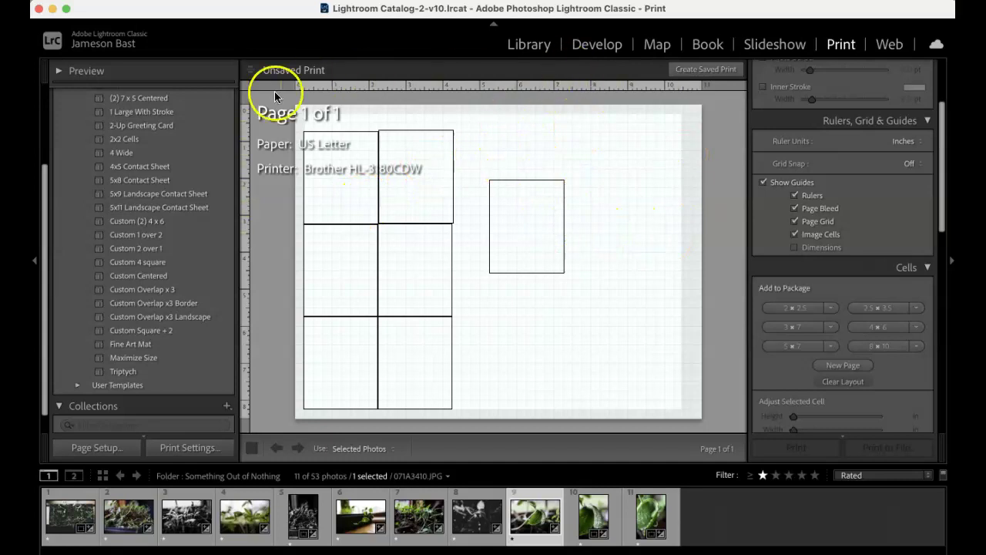
- Move the neighbouring cell out of the way, then place the first cell in the page's upper-left corner and enlarge it to about 2.66 × 4.75 in
left_click(346, 201)
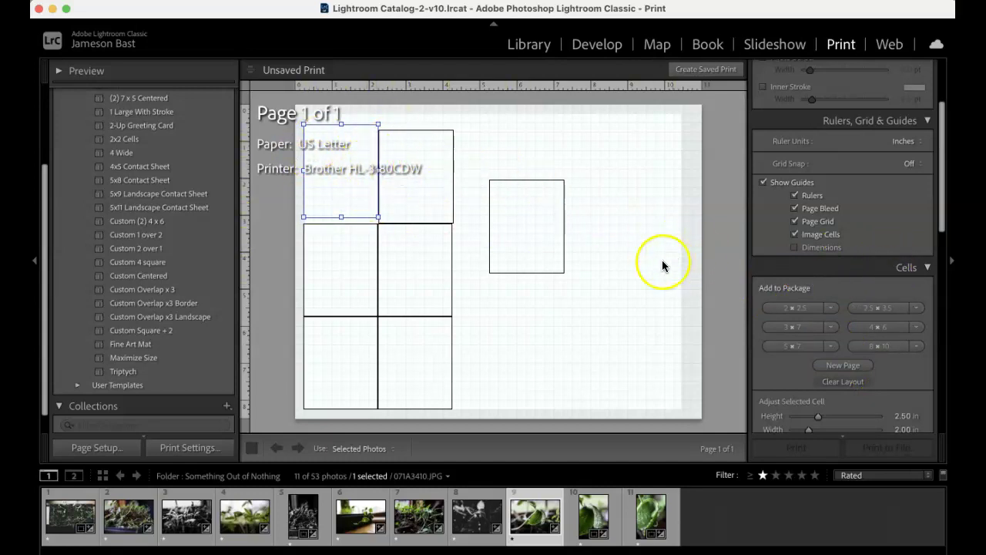
scroll(885, 300, "down", 1)
scroll(885, 301, "down", 4)
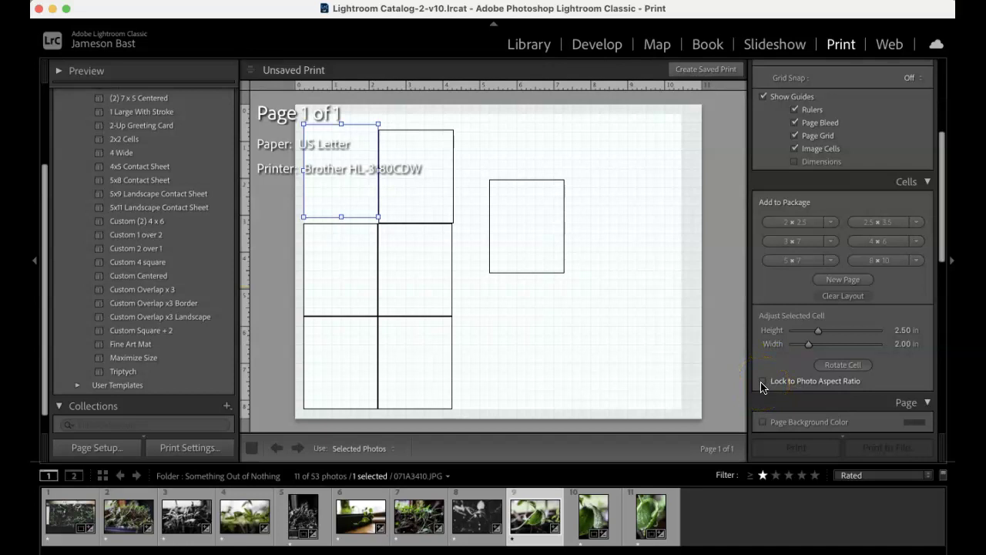
left_click(441, 167)
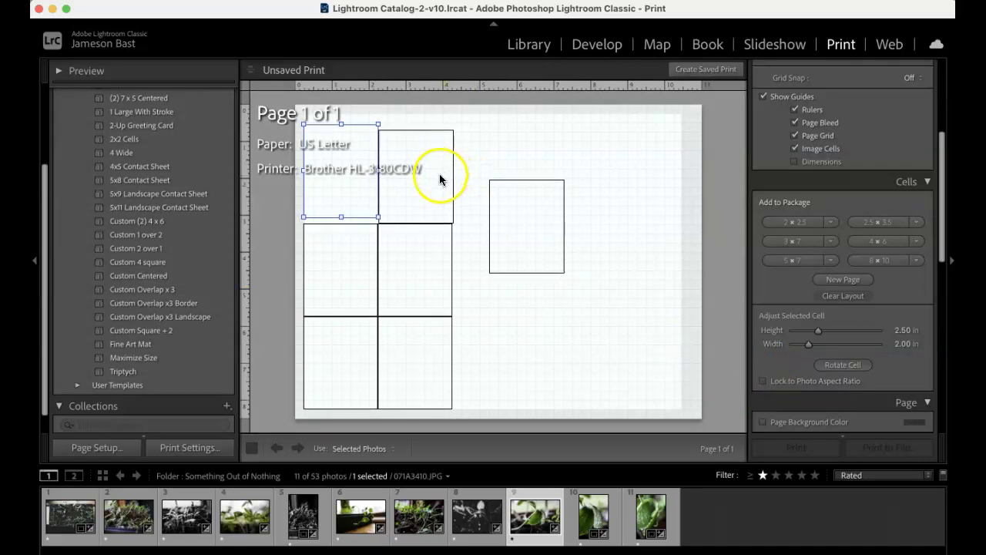
left_click_drag(438, 179, 667, 156)
left_click_drag(351, 150, 363, 136)
left_click_drag(377, 205, 515, 153)
- Line up the two loose cells beside the wide top cell, enlarged to about 2.66 × 2.07 in and 2.69 × 2.13 in
left_click_drag(553, 208, 556, 214)
left_click_drag(620, 193, 572, 193)
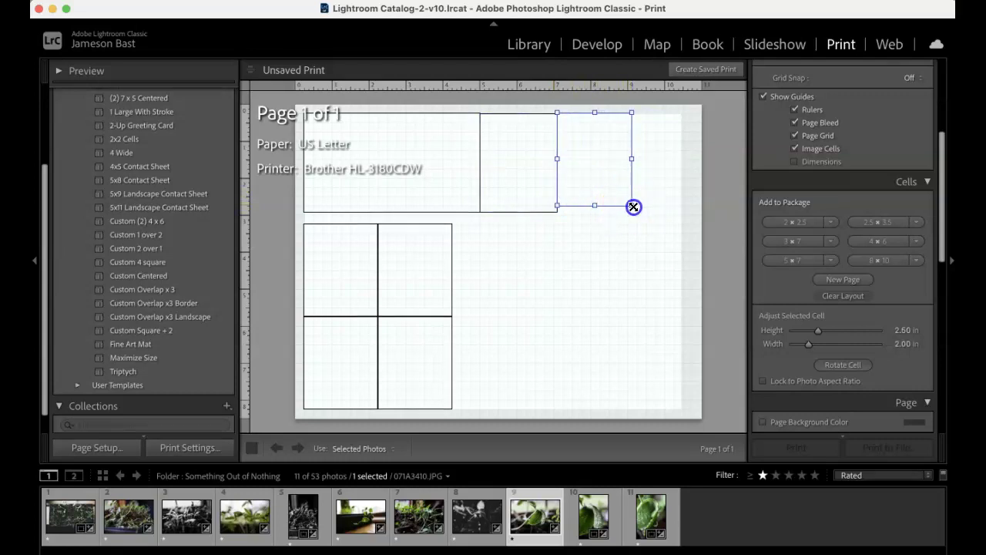
left_click_drag(633, 205, 636, 211)
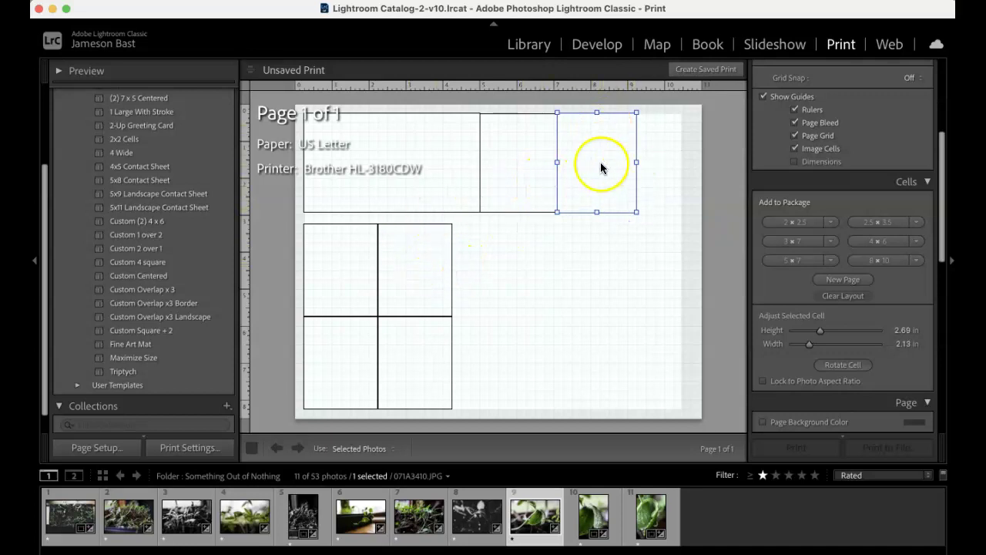
- Shift the two smaller top-row cells over so they sit side by side against the page's right margin
left_click_drag(602, 165, 643, 163)
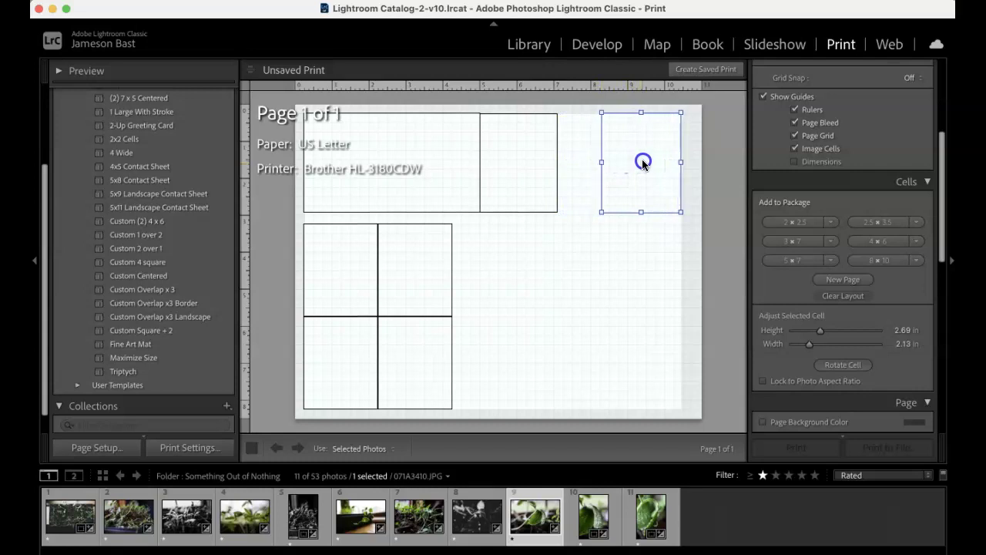
left_click(551, 173)
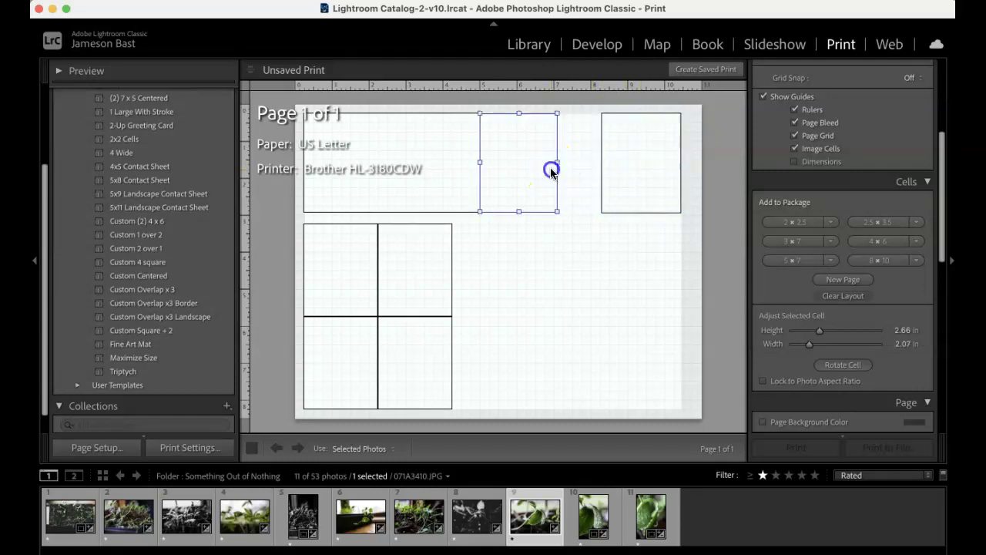
left_click_drag(507, 169, 553, 170)
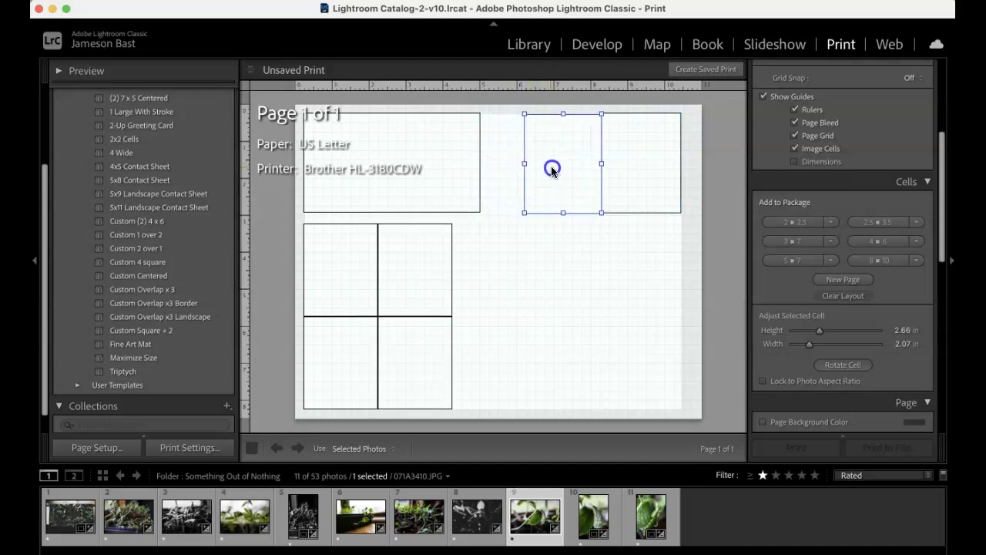
- Widen the upper-left cell to close the gap in the top row, and fit the cells below to fill the page
left_click(462, 176)
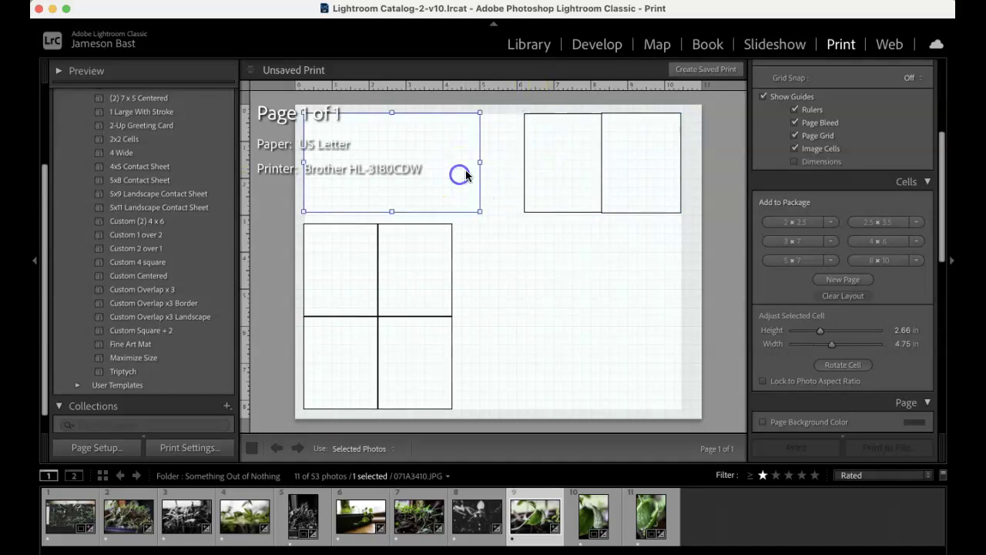
left_click_drag(497, 160, 524, 157)
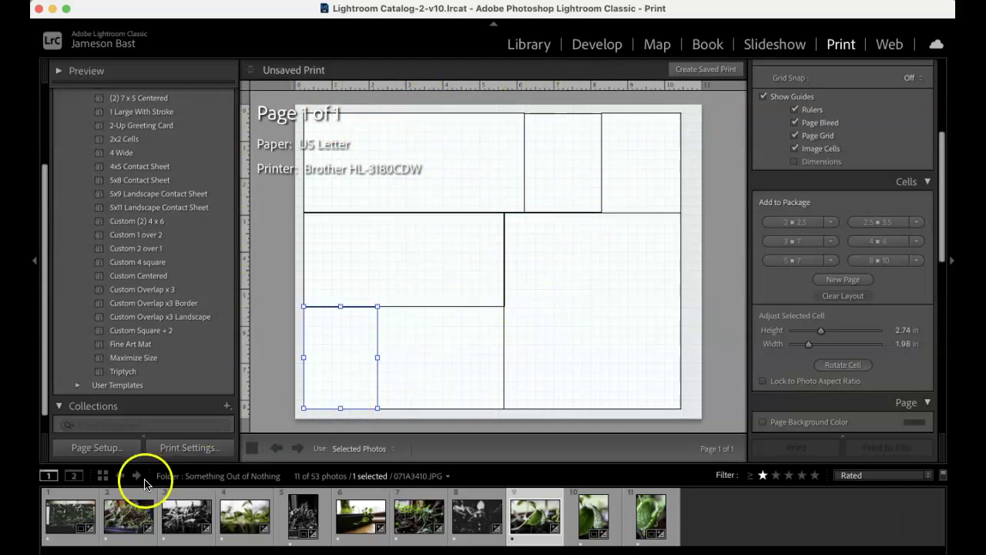
- Place filmstrip photo 1 in the wide middle-row cell, photo 2 in the wide top cell and photo 4 in the bottom row's wider cell
left_click(69, 524)
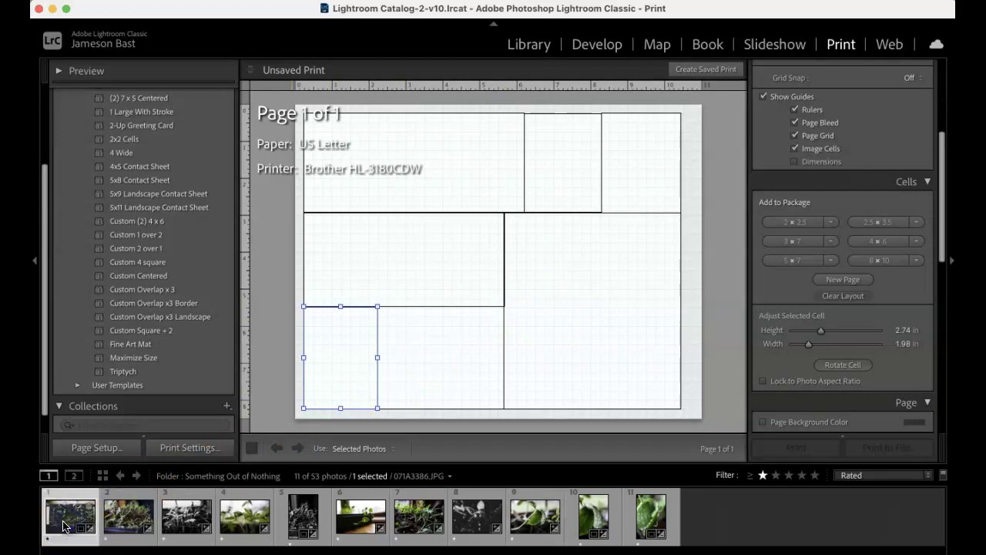
left_click_drag(65, 524, 412, 281)
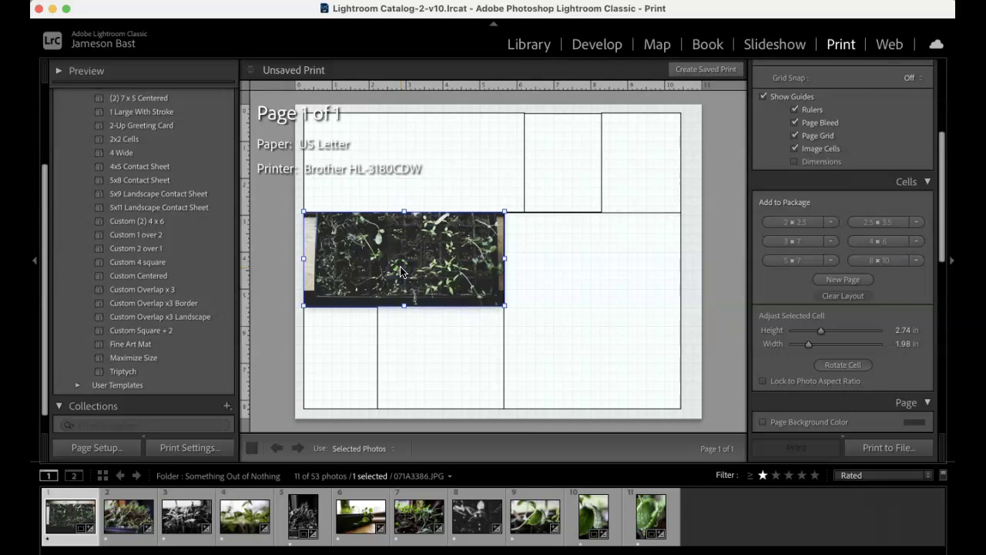
left_click_drag(398, 264, 451, 181)
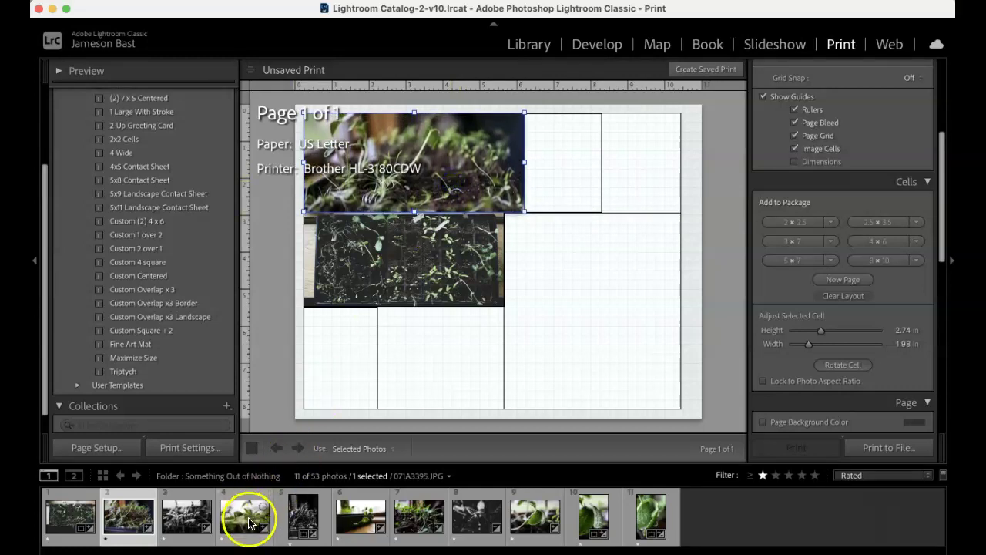
left_click_drag(324, 417, 432, 364)
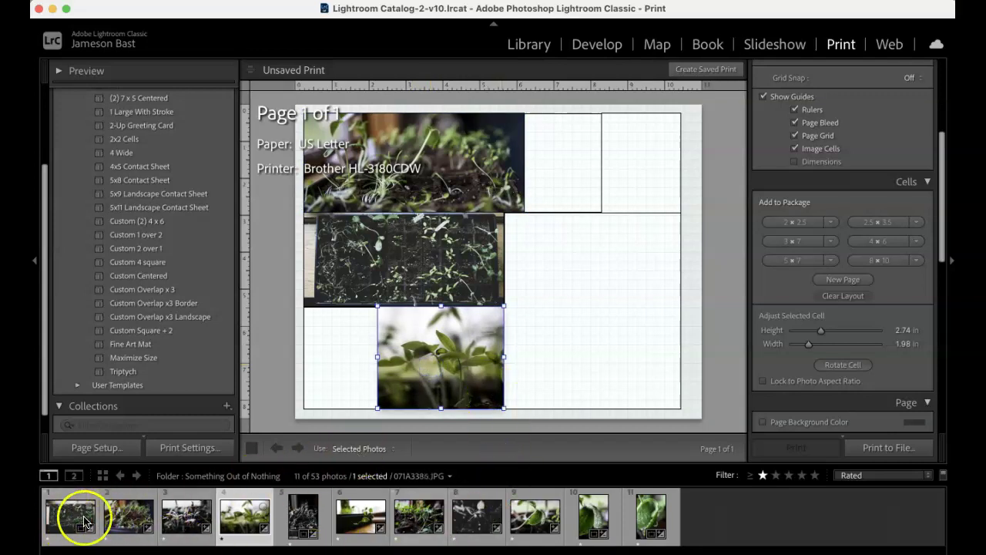
- Place filmstrip photo 8 in the narrow cell mid top row and photo 5 in the page's lower-left cell
left_click_drag(467, 515, 571, 177)
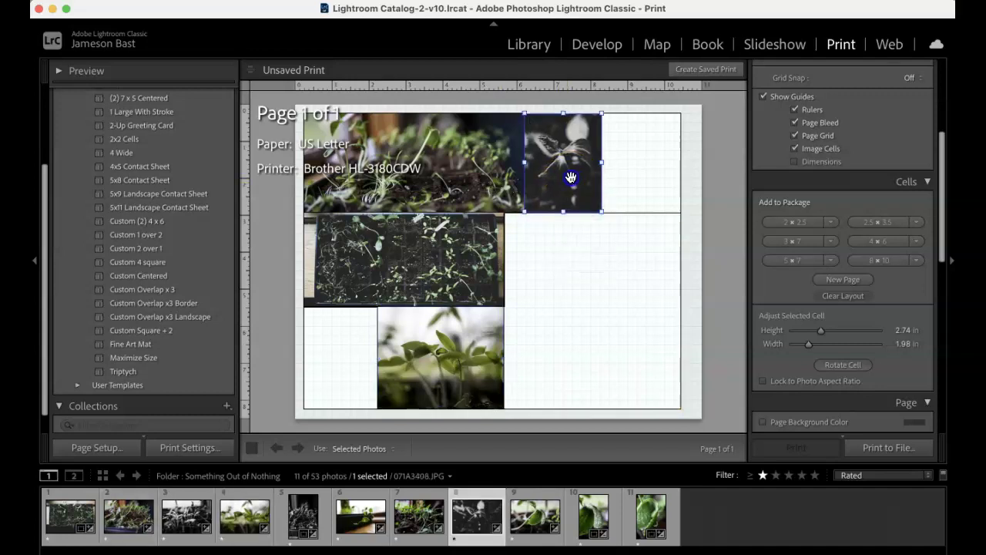
left_click(312, 520)
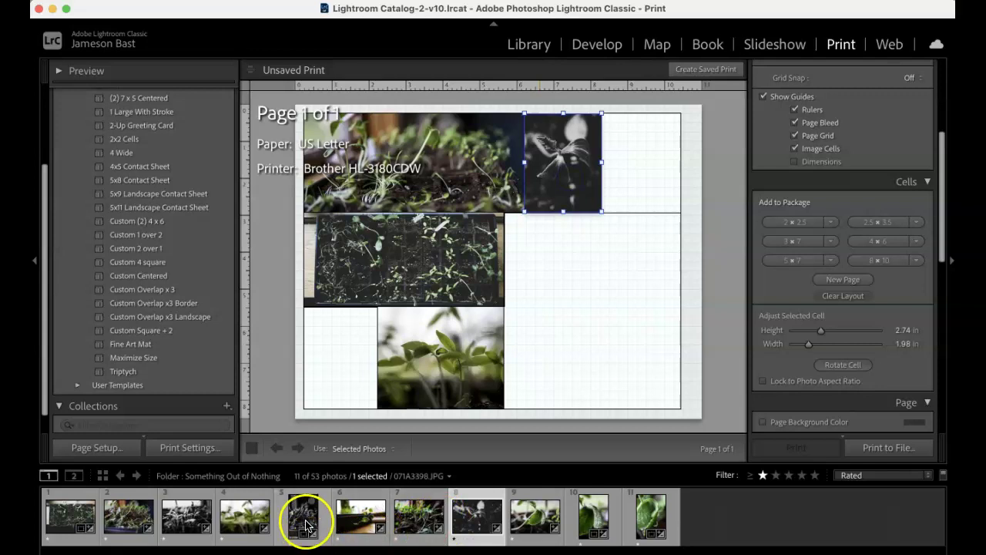
left_click_drag(306, 525, 338, 379)
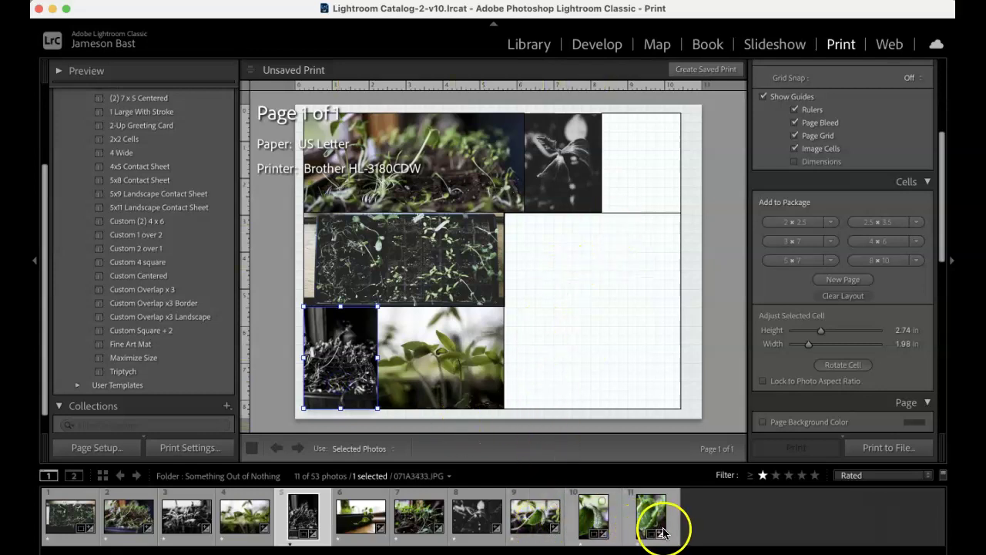
- Try filmstrip photo 11 and then photo 10 in the large lower-right cell
left_click_drag(657, 528, 570, 359)
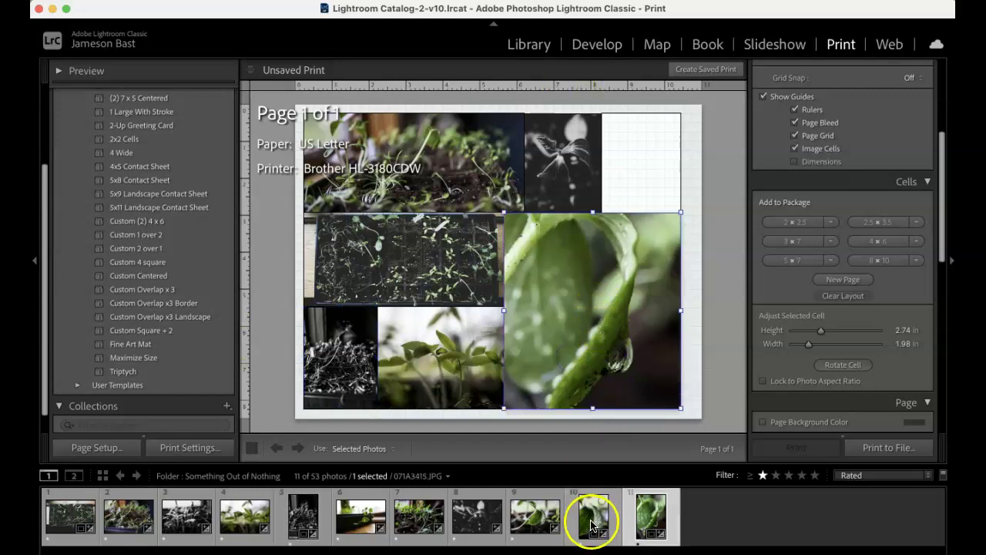
left_click_drag(591, 525, 556, 333)
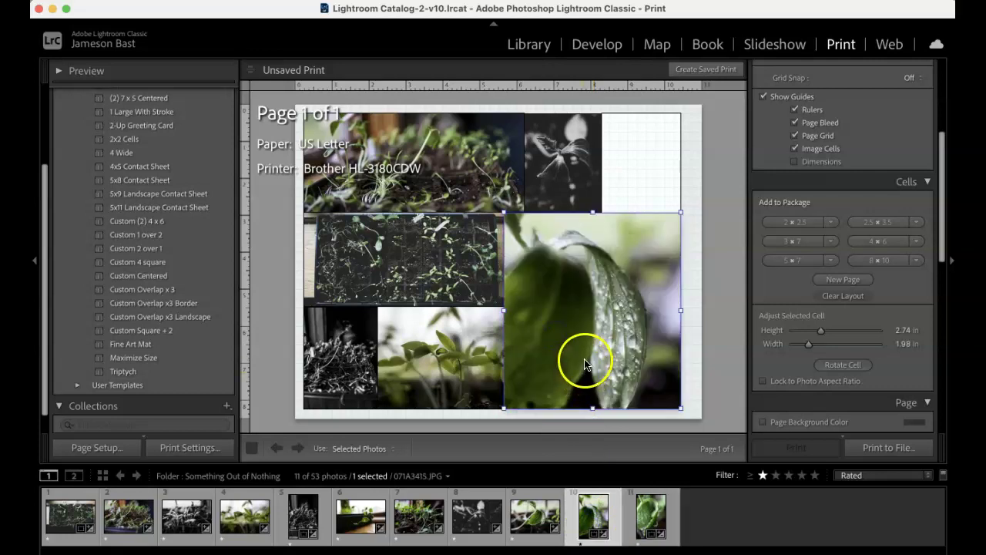
left_click_drag(587, 364, 587, 343)
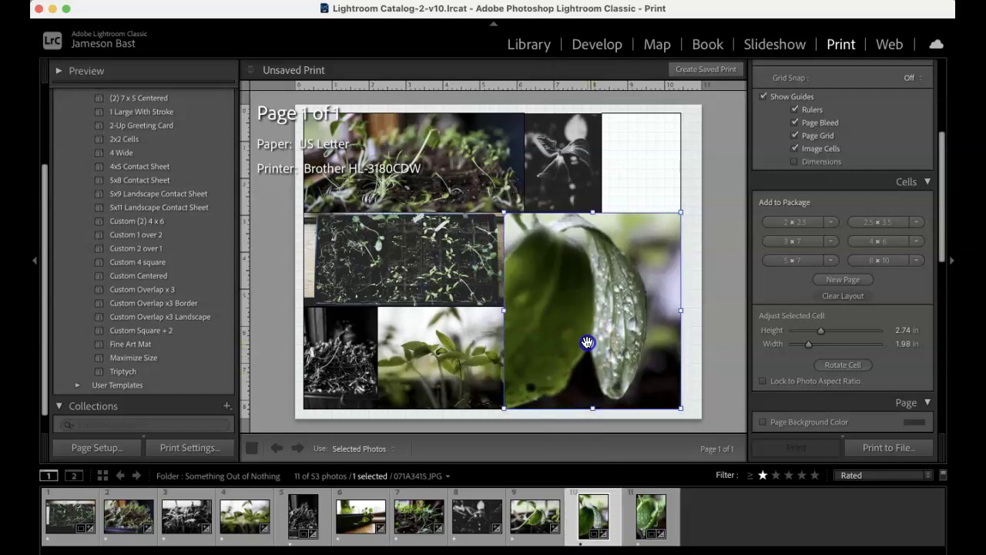
- Place filmstrip photo 9 in the large lower-right cell and photo 6 in the upper-right cell, leaving no cell selected
left_click_drag(530, 515, 549, 358)
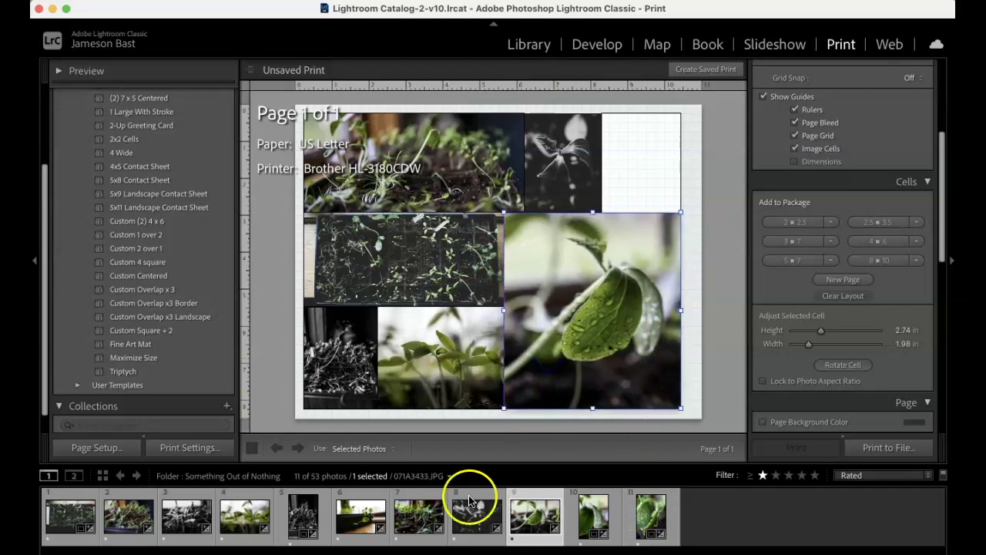
left_click_drag(356, 520, 619, 182)
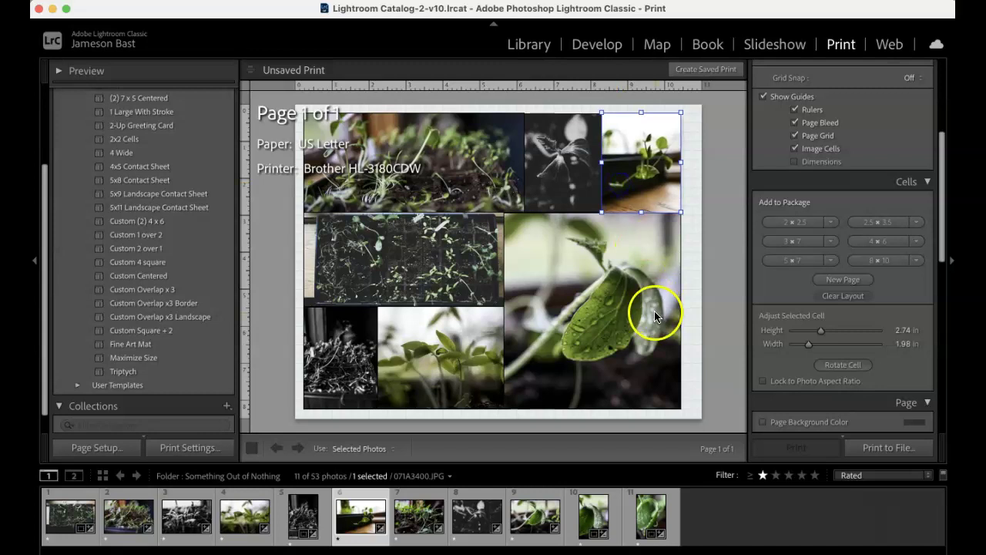
left_click(691, 267)
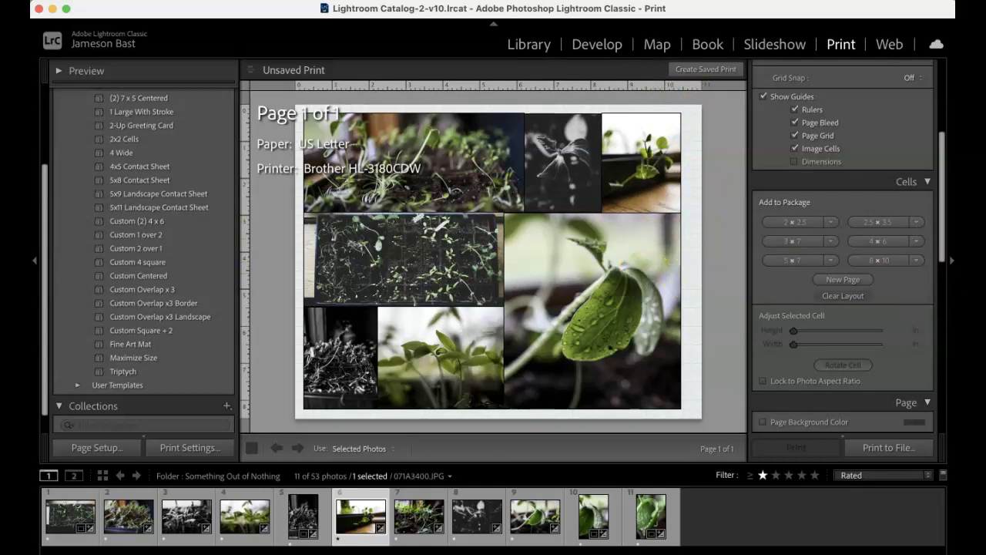
- Collapse the Rulers, Grid & Guides section and the Page section of the print settings
scroll(887, 299, "up", 3)
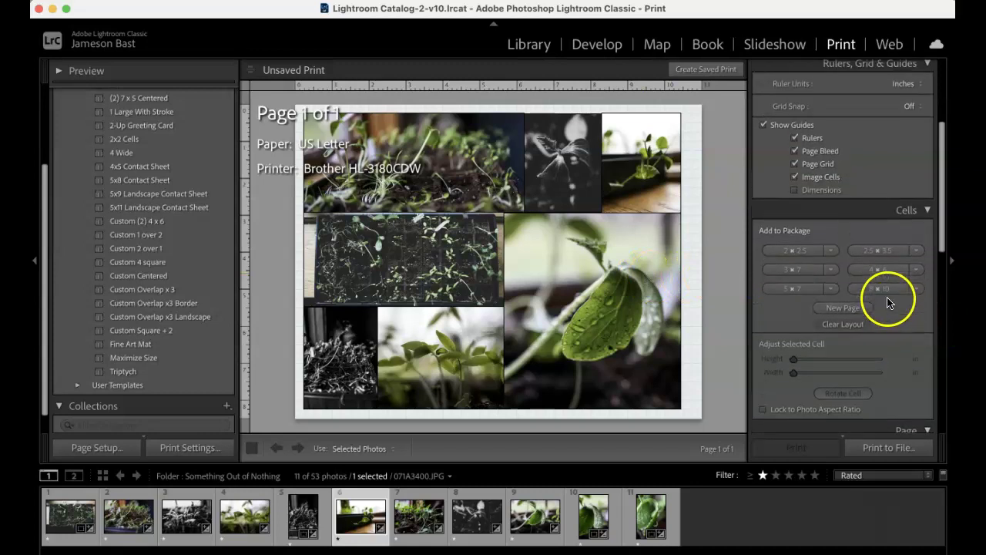
scroll(887, 296, "up", 1)
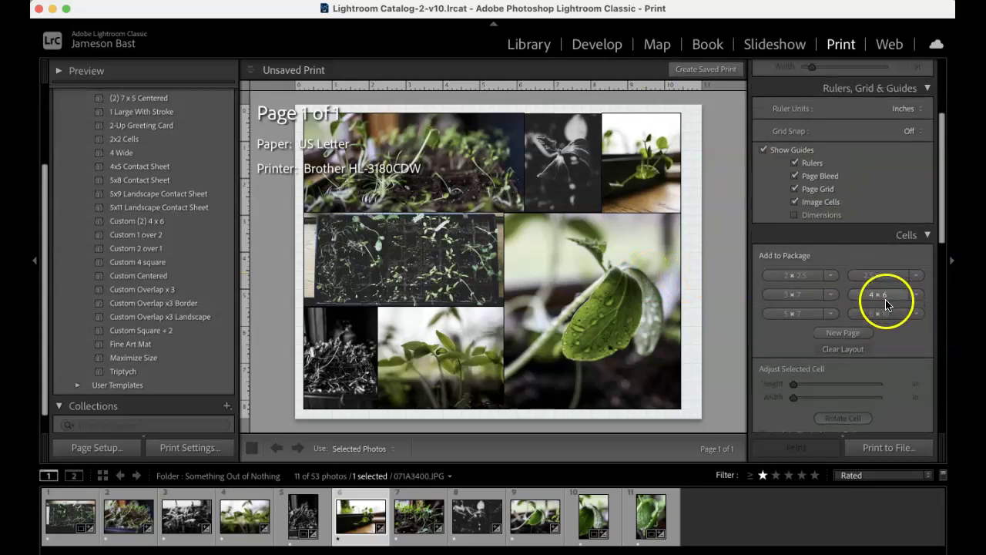
left_click(927, 88)
scroll(808, 337, "down", 1)
scroll(807, 338, "up", 2)
left_click(914, 343)
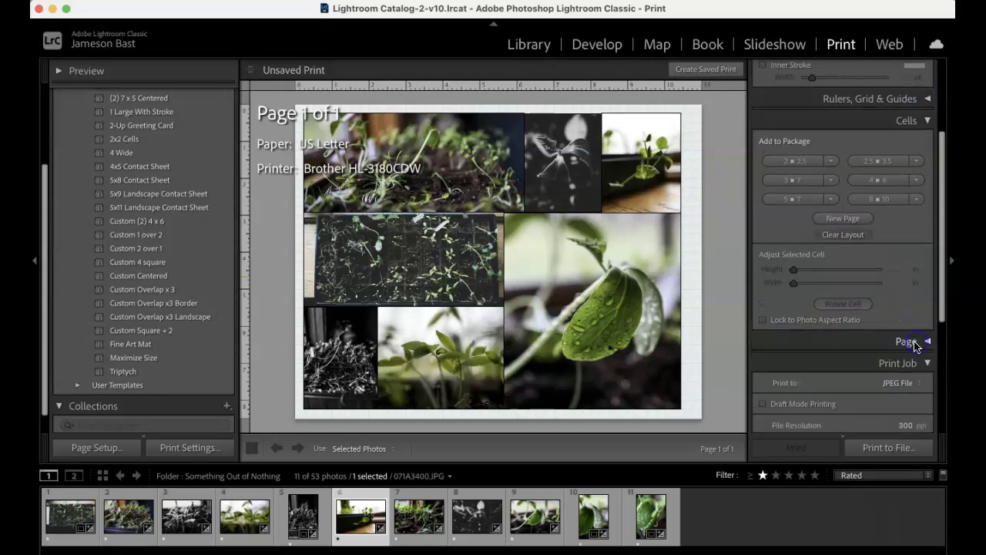
- Turn on the photo border for all cells and set its width to 5.7 pt
scroll(863, 358, "up", 8)
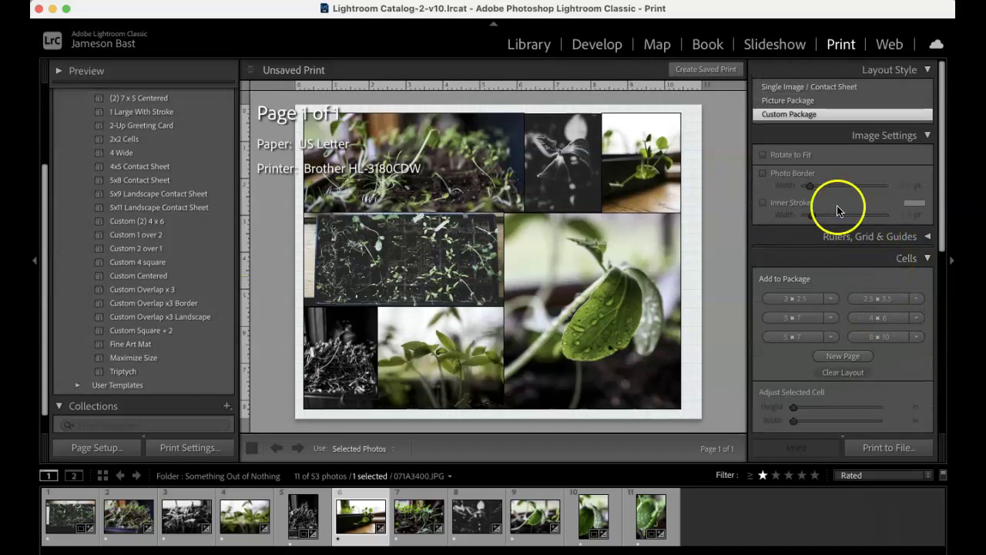
left_click(763, 175)
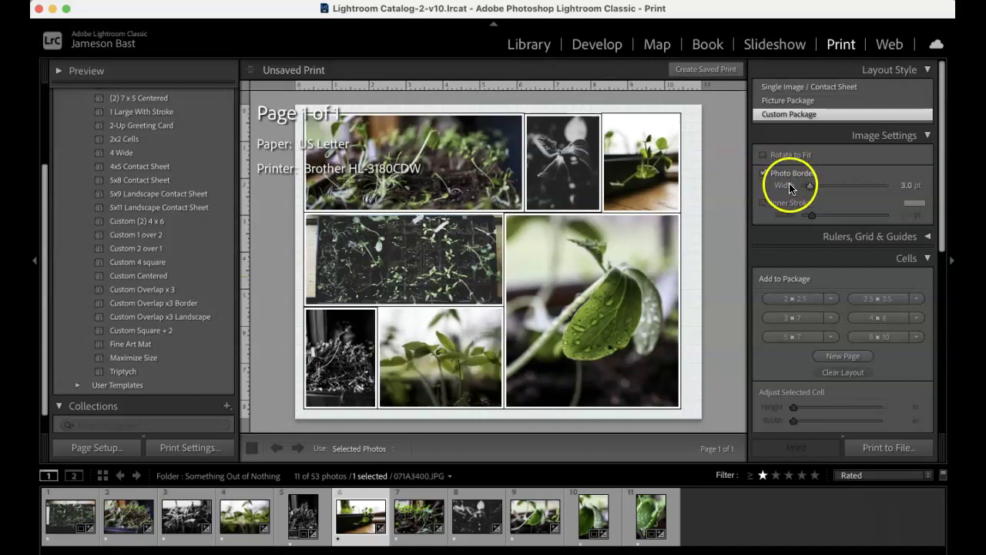
left_click_drag(822, 188, 817, 186)
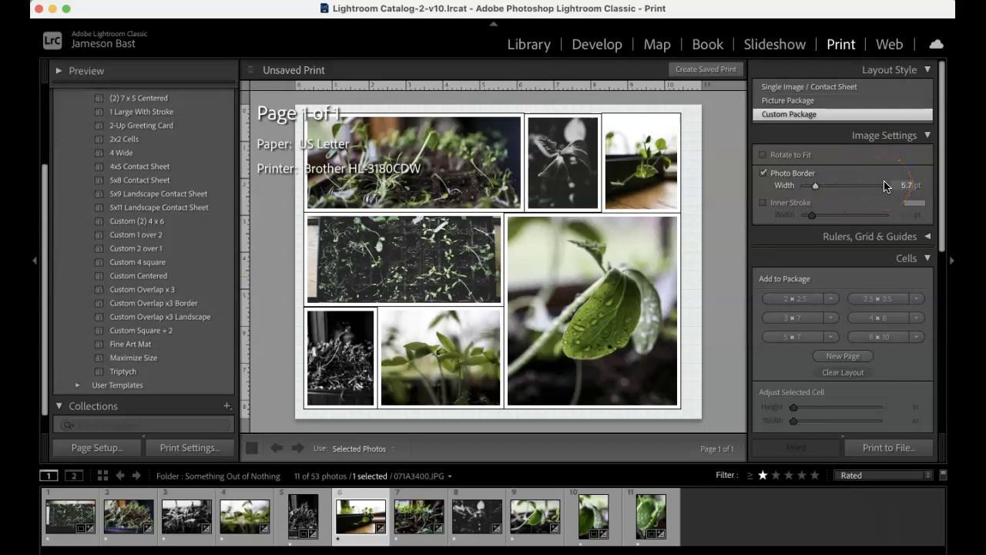
- Expand the Page settings and turn on the page background color
scroll(886, 193, "down", 5)
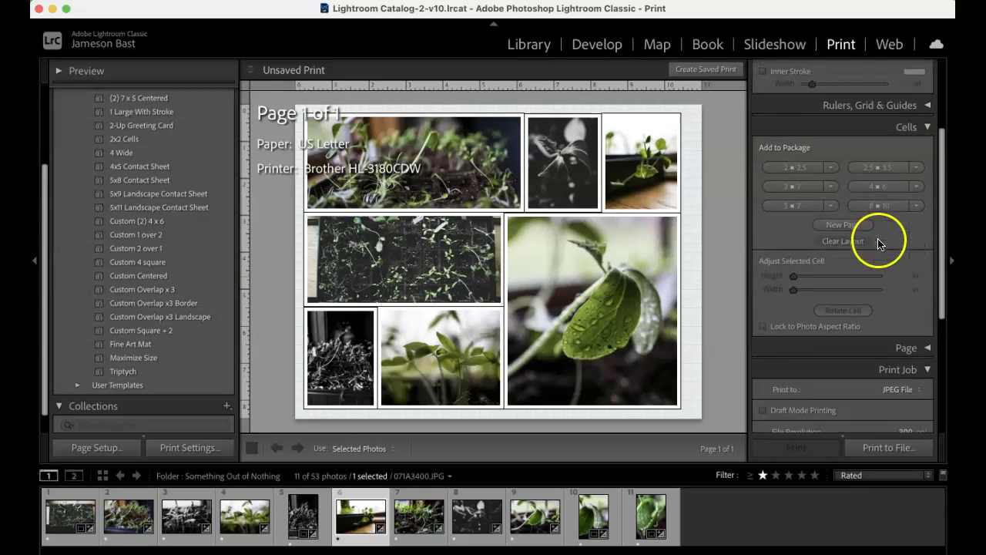
left_click(907, 347)
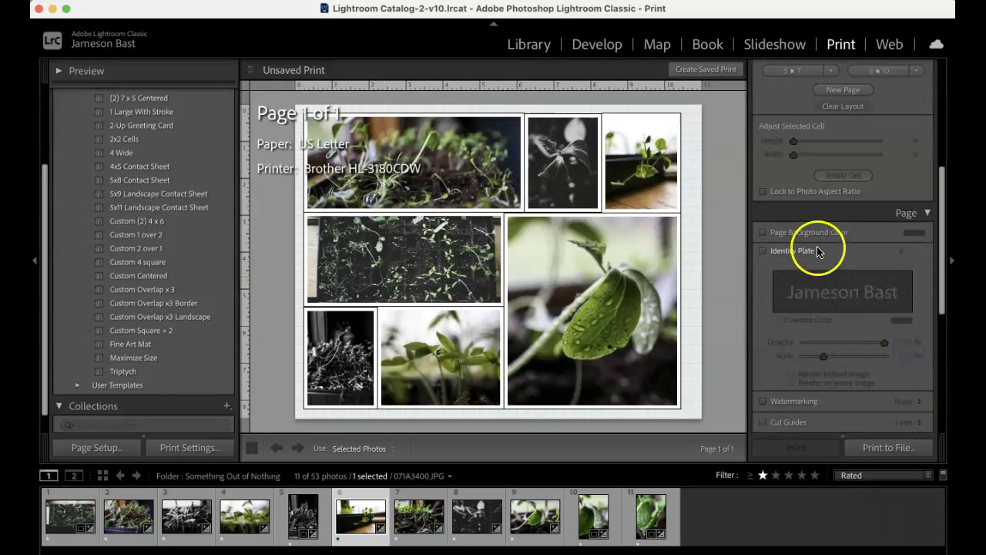
left_click(763, 234)
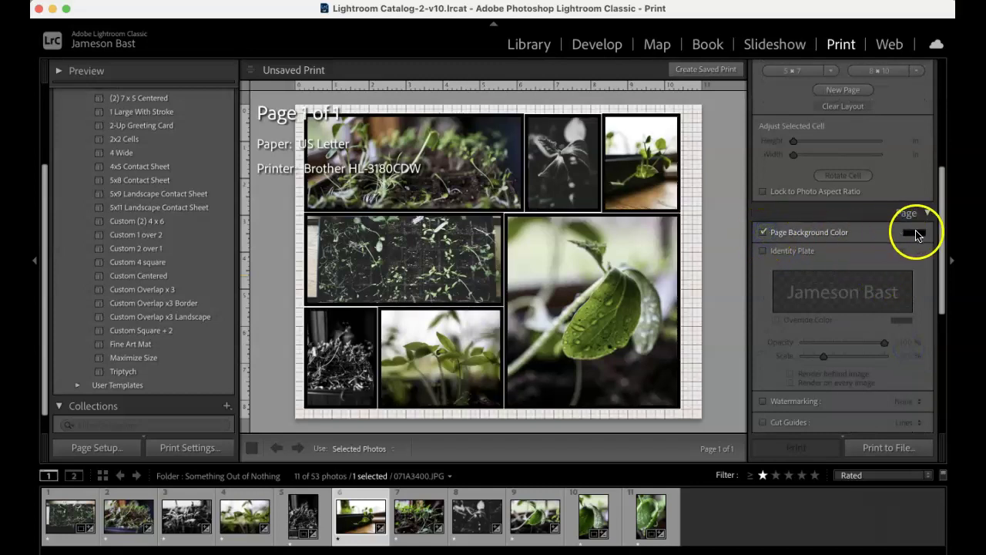
- Try several grey shades for the page background color, ending on a dark grey of 23% lightness
left_click(915, 233)
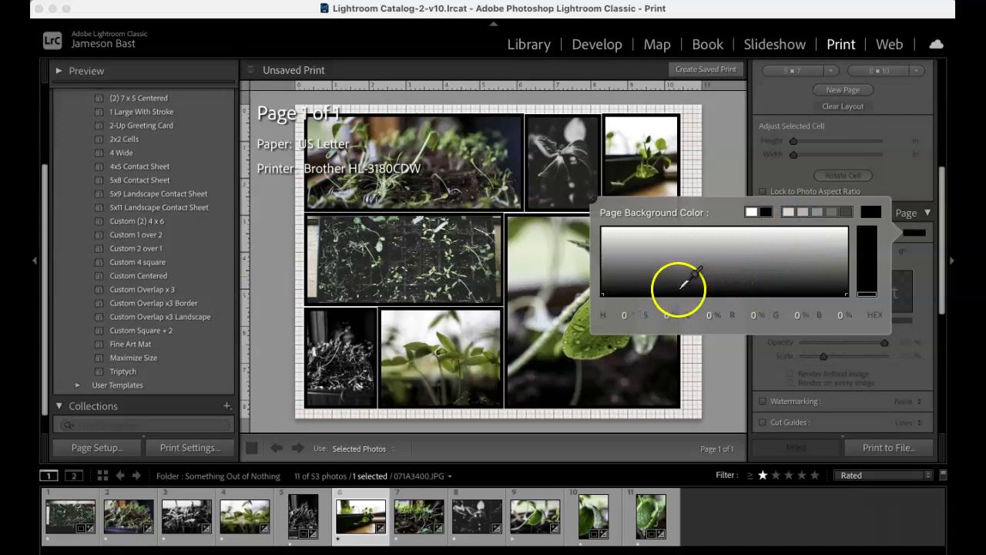
left_click(639, 286)
left_click(657, 289)
left_click(731, 283)
left_click(734, 261)
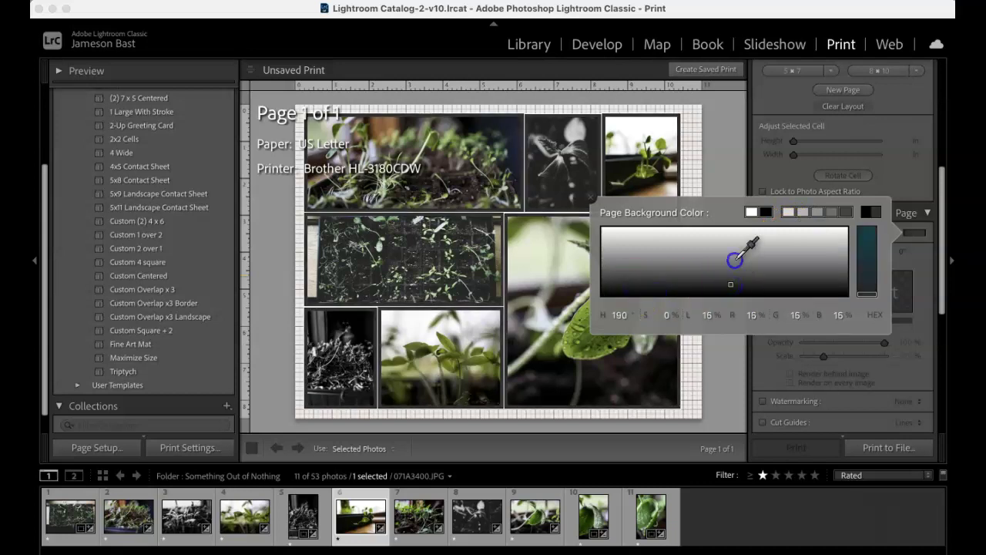
left_click(653, 239)
left_click(696, 249)
left_click(759, 260)
left_click(673, 282)
left_click(668, 286)
left_click(711, 264)
left_click(684, 278)
left_click(902, 236)
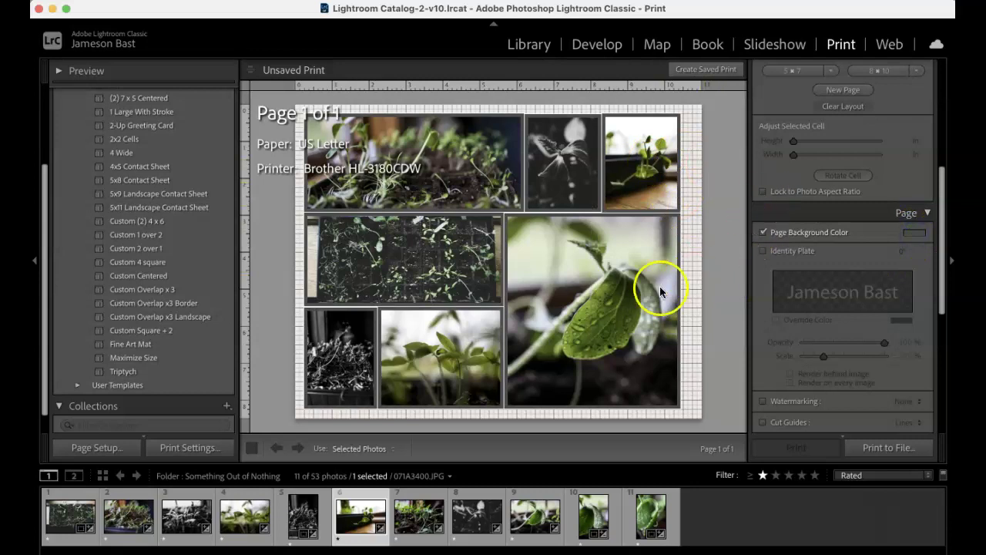
left_click(357, 322)
left_click_drag(344, 307, 342, 309)
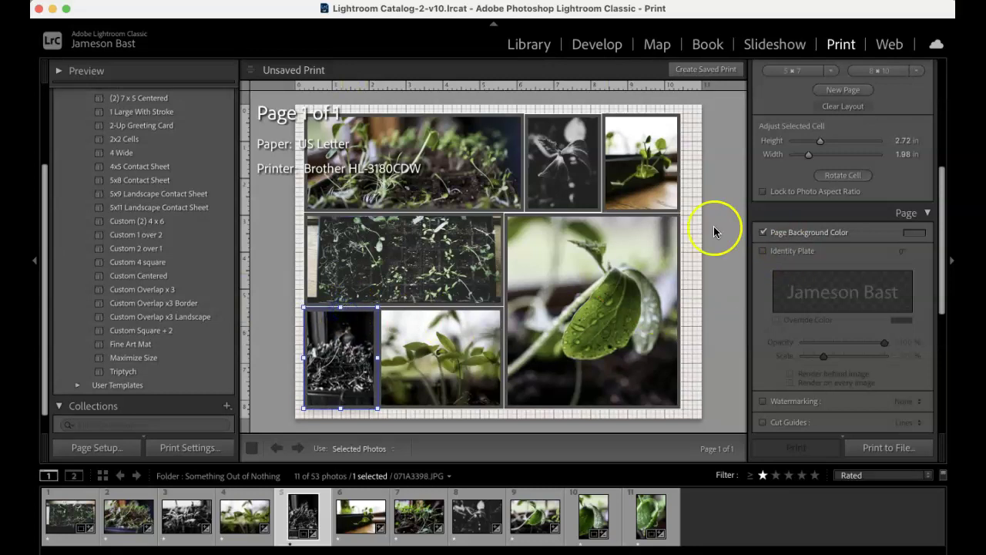
left_click(604, 236)
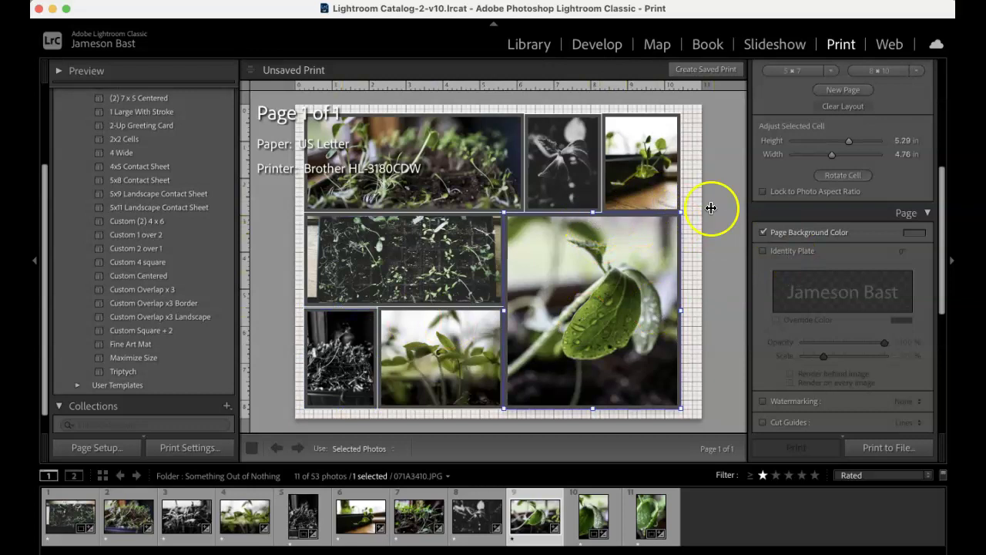
left_click(692, 195)
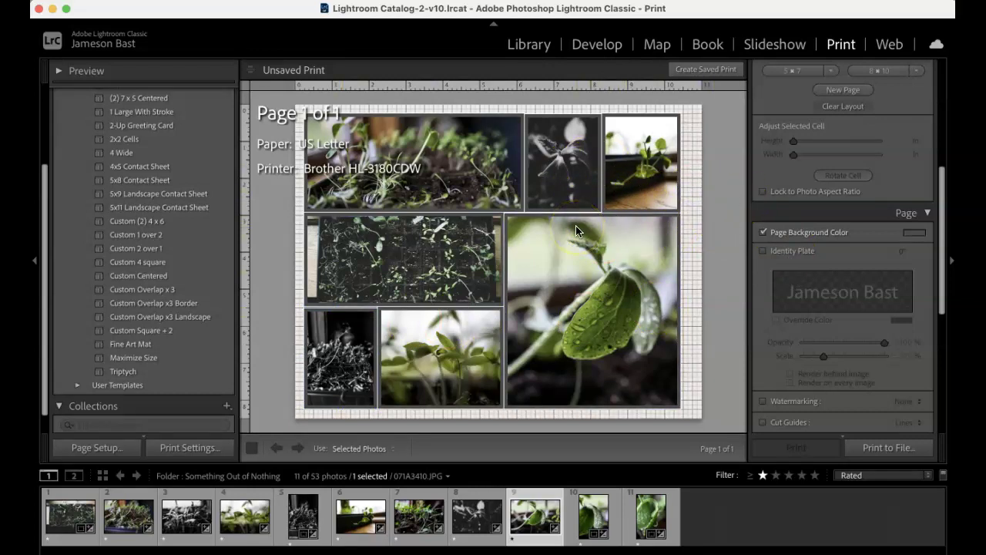
- Set the page background color to the black swatch and collapse the Page section
left_click(909, 232)
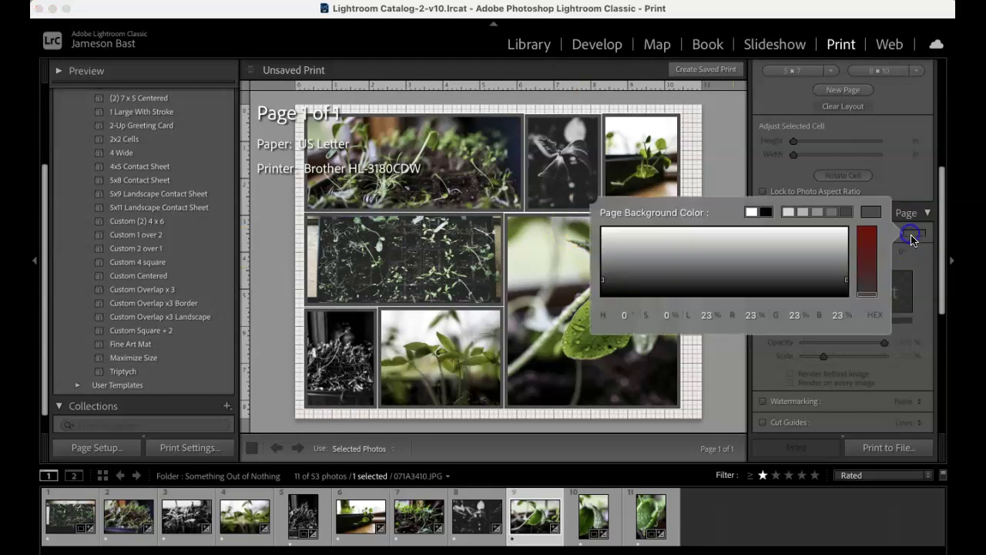
left_click(768, 211)
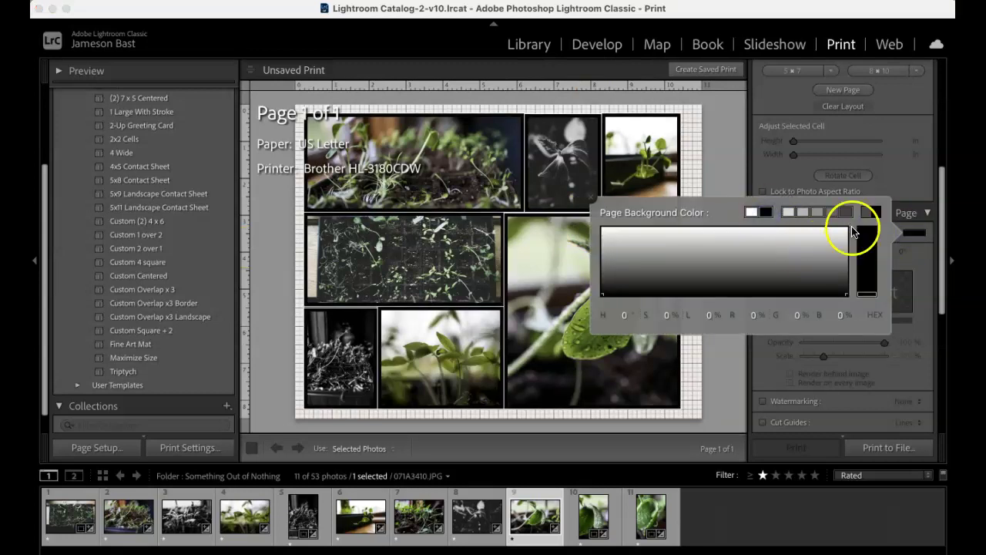
left_click(915, 231)
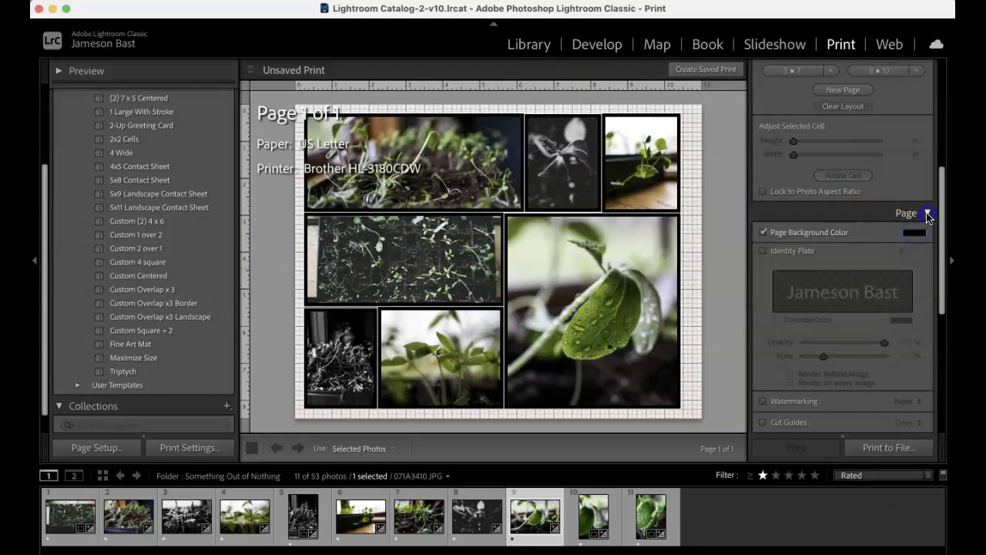
left_click(928, 214)
- Switch the print job's output to Printer and back to JPEG File
scroll(867, 276, "up", 5)
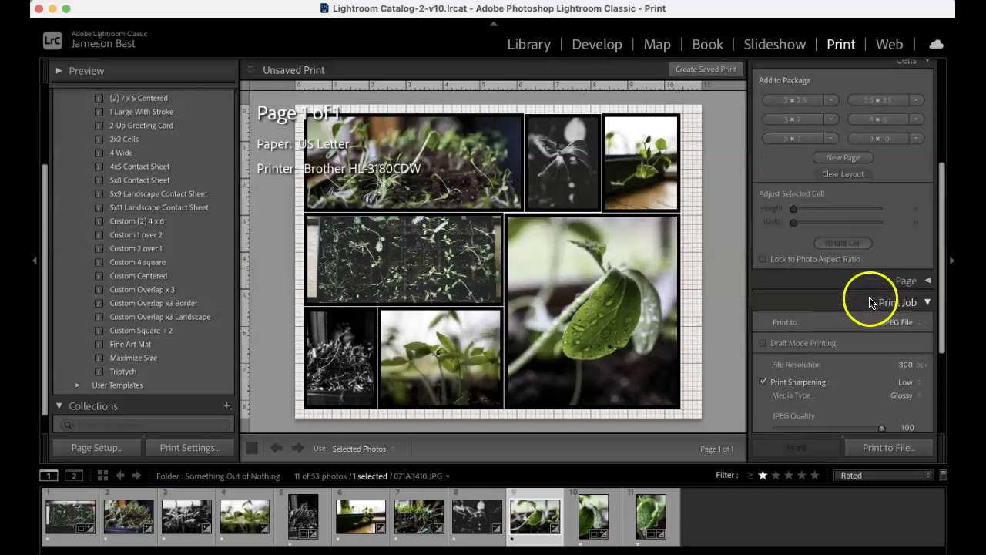
scroll(871, 304, "down", 6)
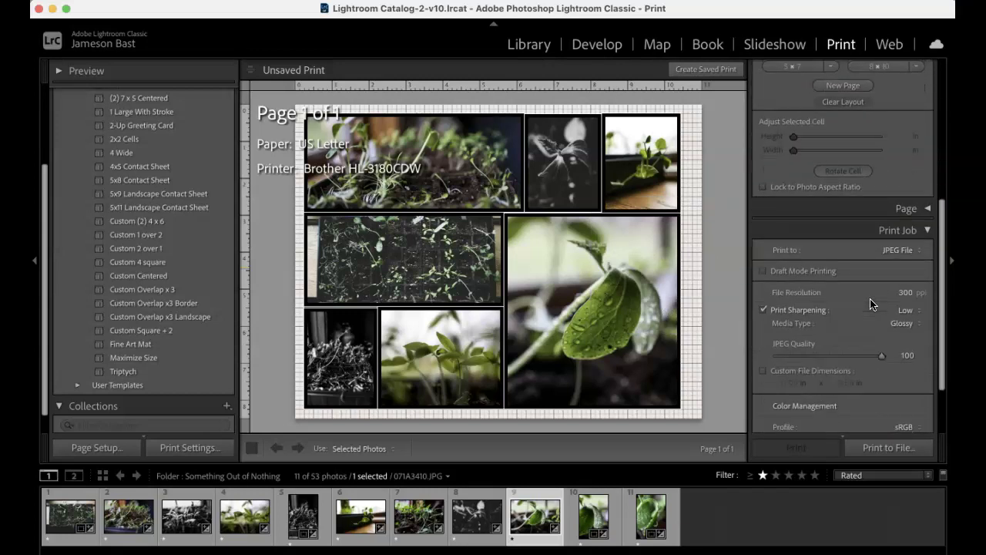
scroll(874, 301, "down", 1)
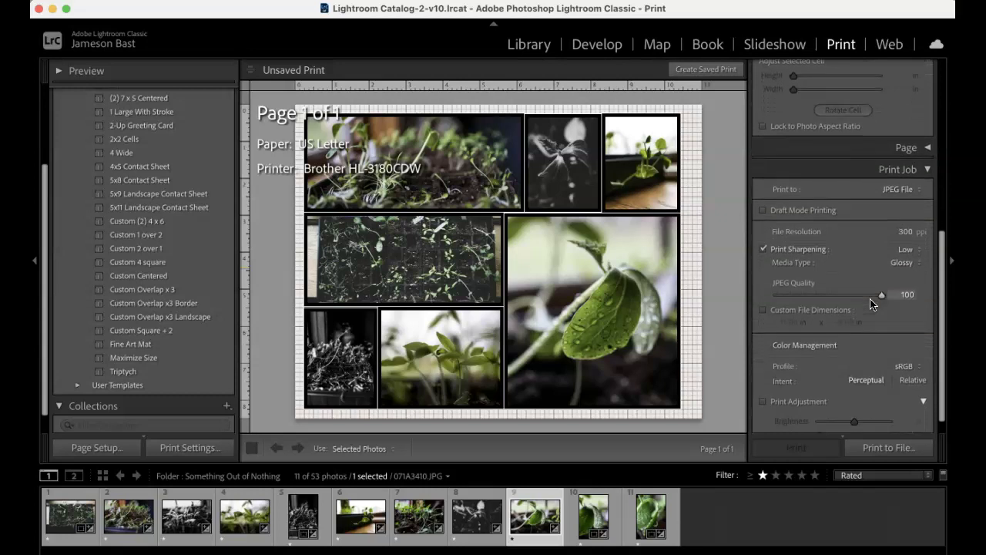
left_click(919, 186)
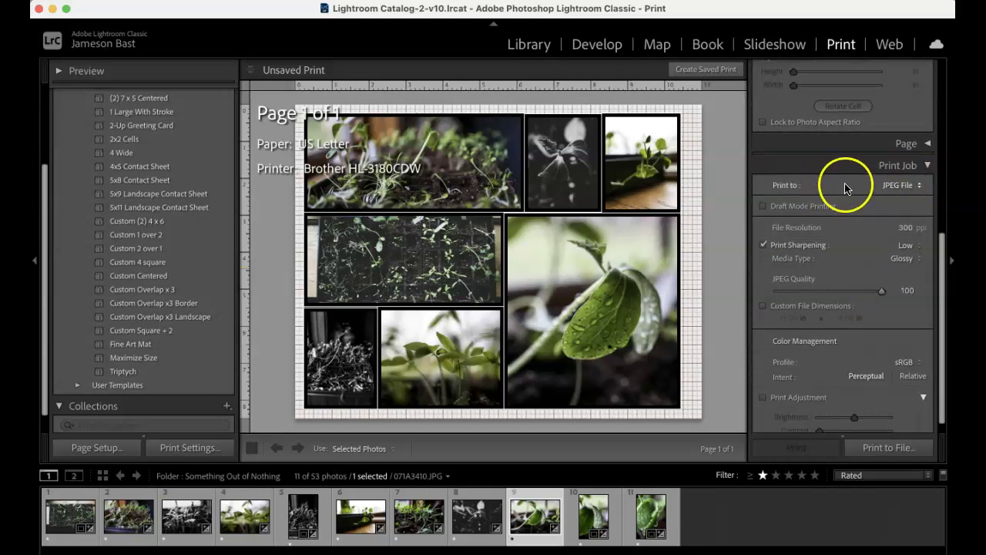
left_click(903, 186)
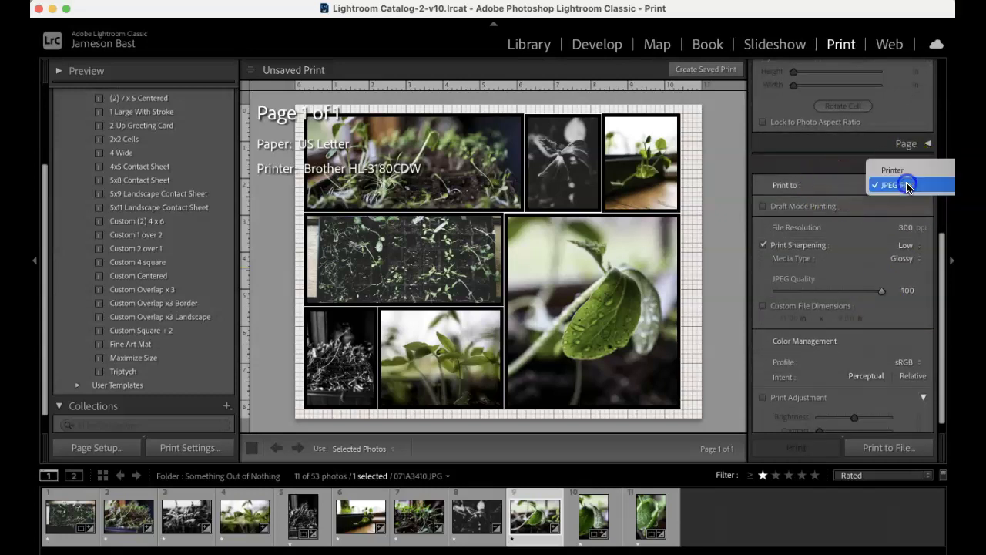
left_click(904, 171)
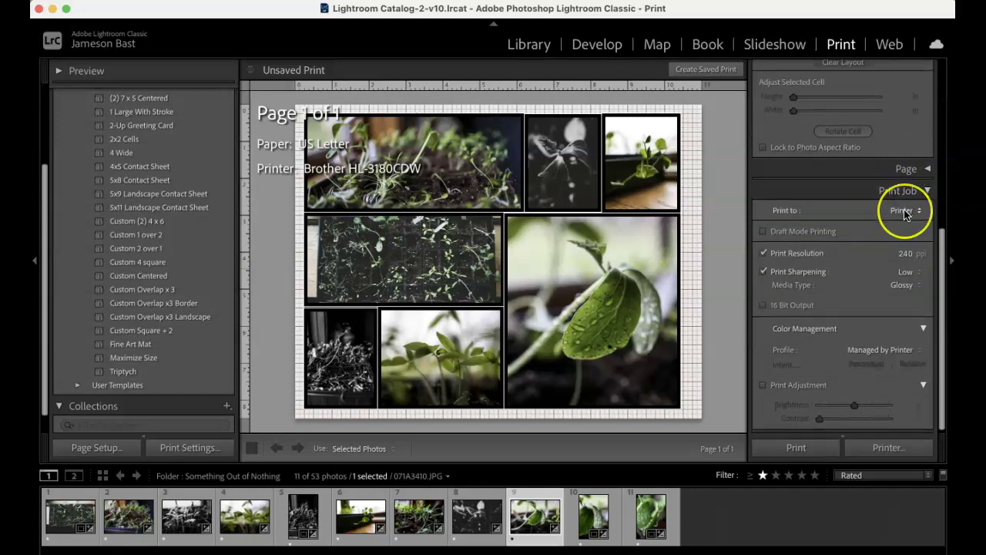
left_click(904, 212)
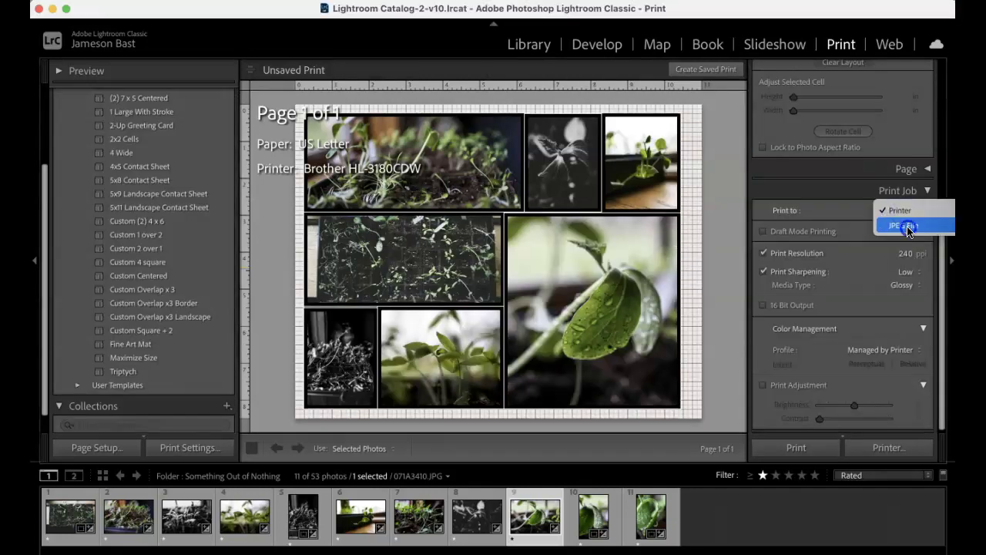
left_click(906, 228)
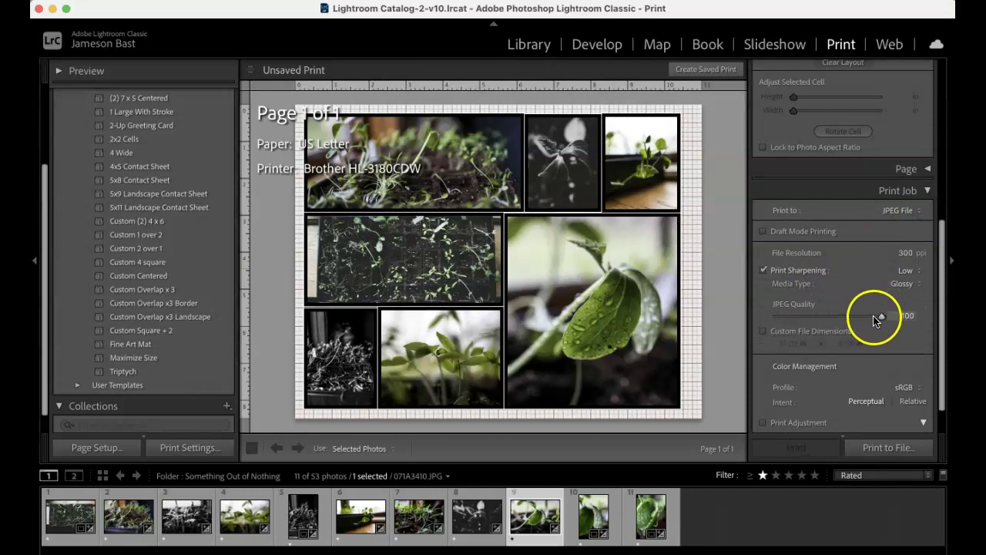
- Export the collage as a JPEG file named 123123 to the Desktop folder
scroll(884, 331, "down", 3)
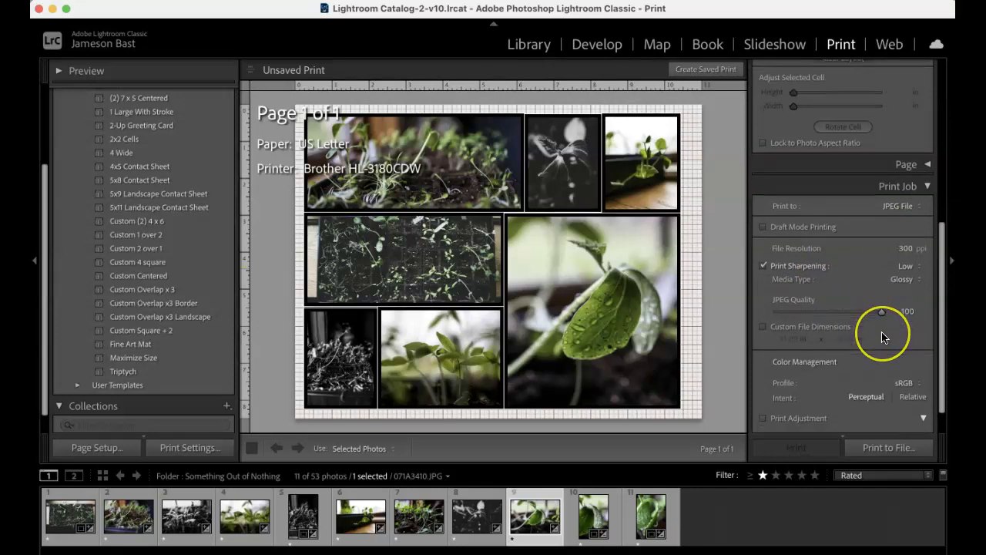
left_click(889, 448)
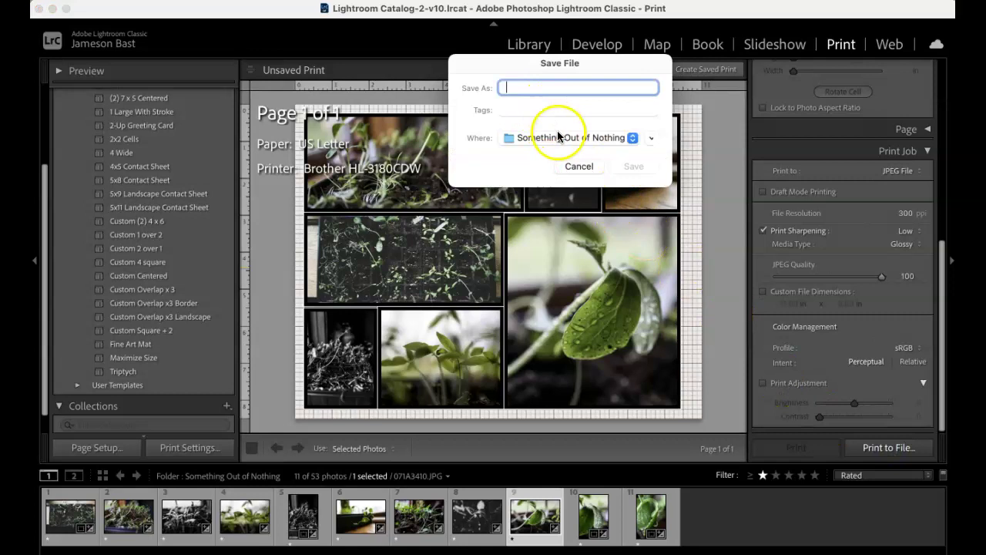
type("123123")
left_click(584, 139)
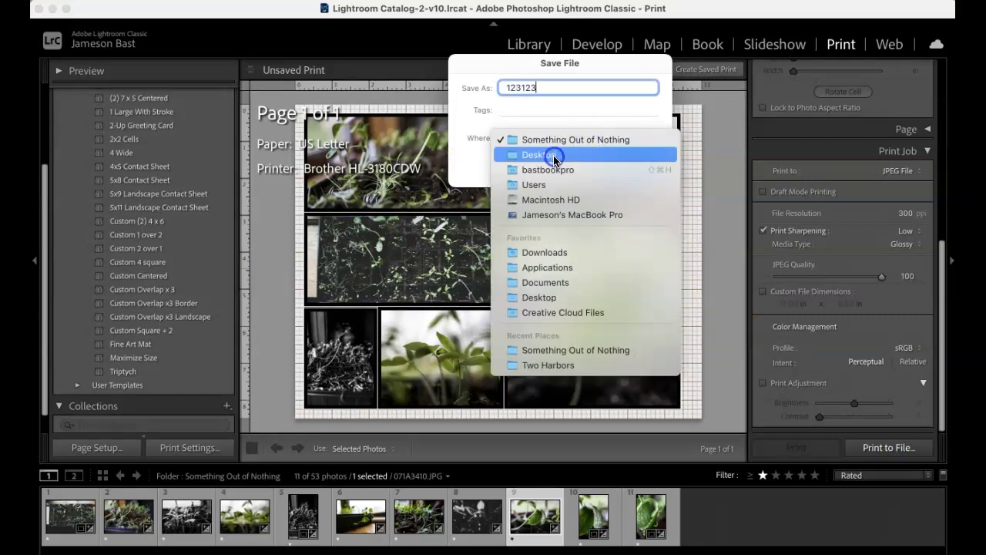
left_click(555, 155)
left_click(638, 165)
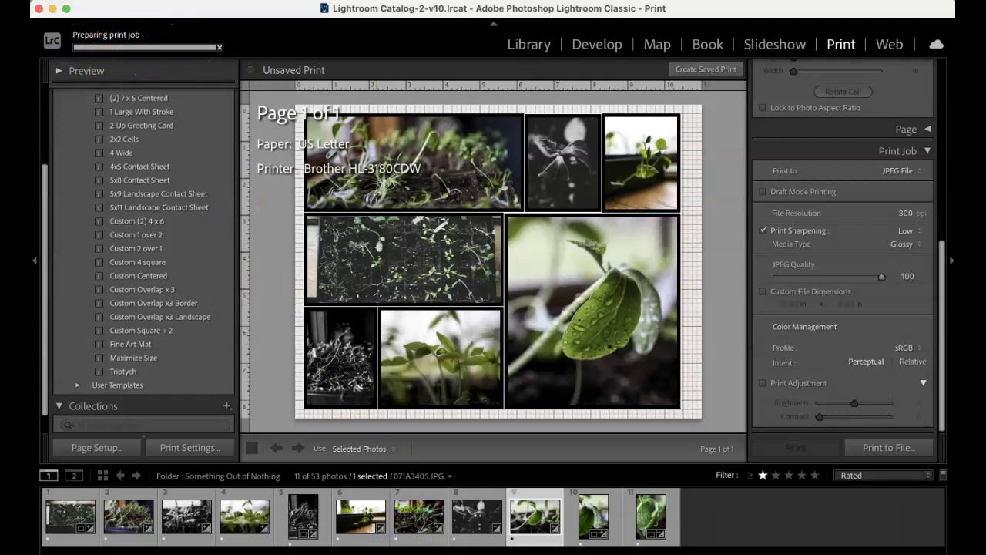
- Switch to Finder, preview the exported 123123.jpg in the Desktop folder and open it in its own viewer window
left_click(375, 554)
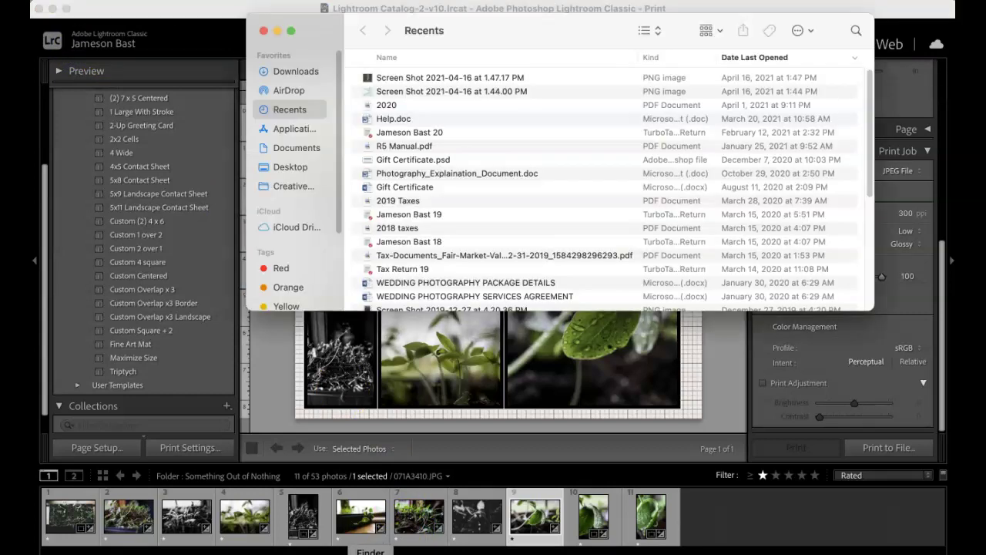
left_click(294, 71)
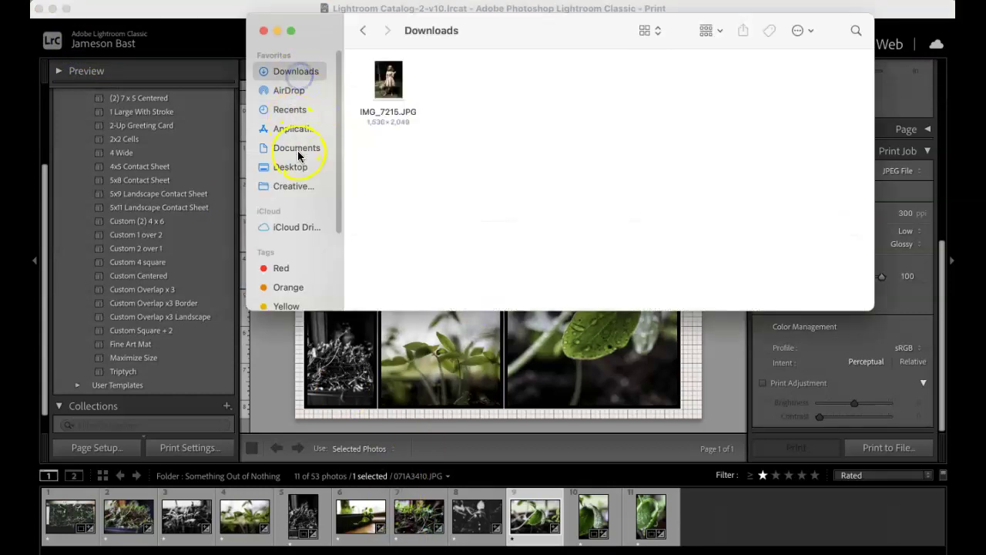
left_click(290, 166)
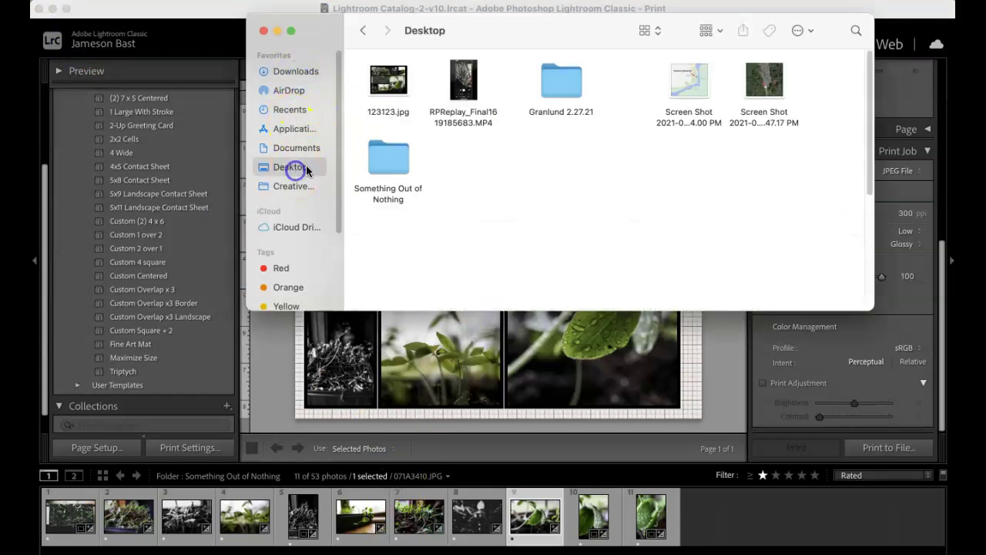
left_click(402, 91)
key("space")
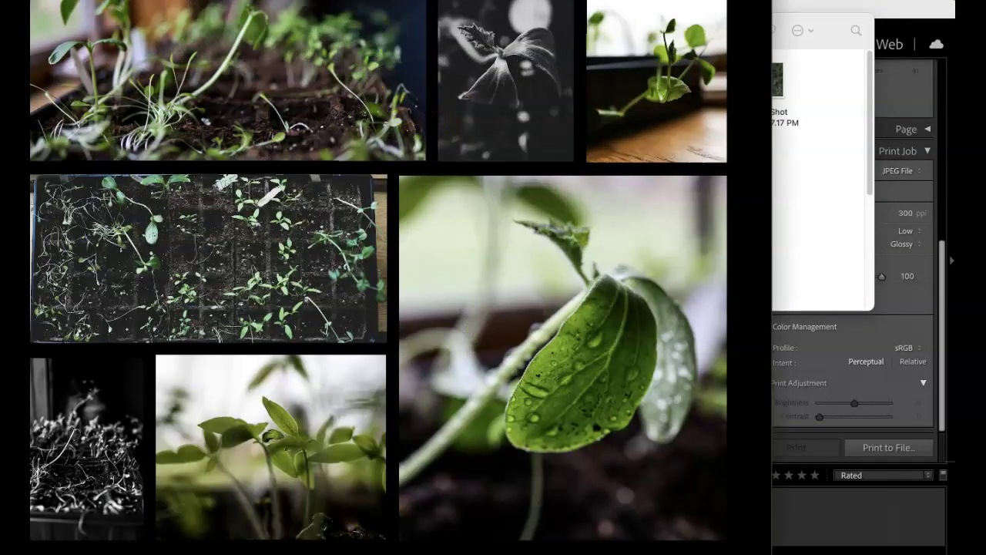
key("super+o")
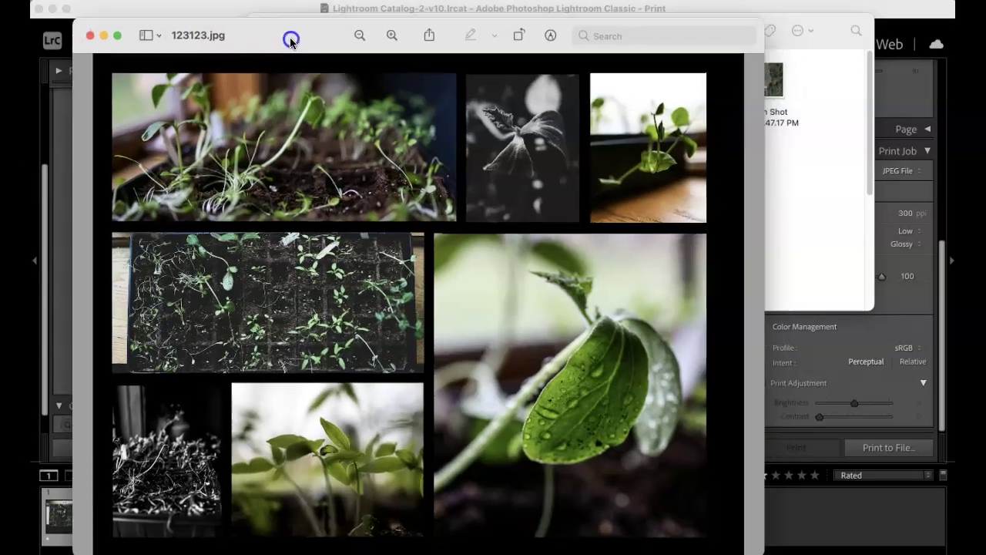